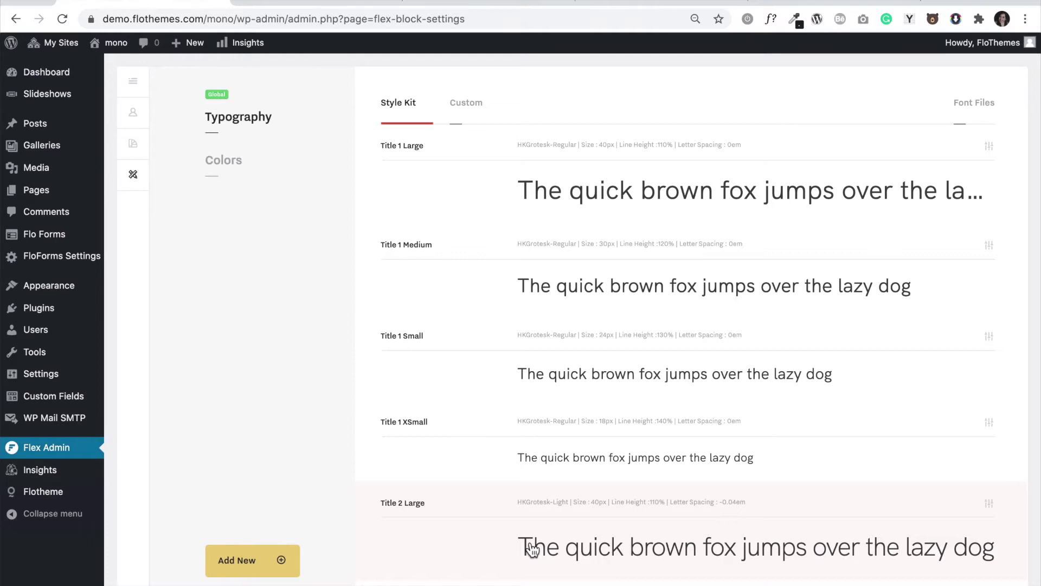
Scroll through the Flex Admin Typography Style Kit samples.
scroll(514, 450, "down", 6)
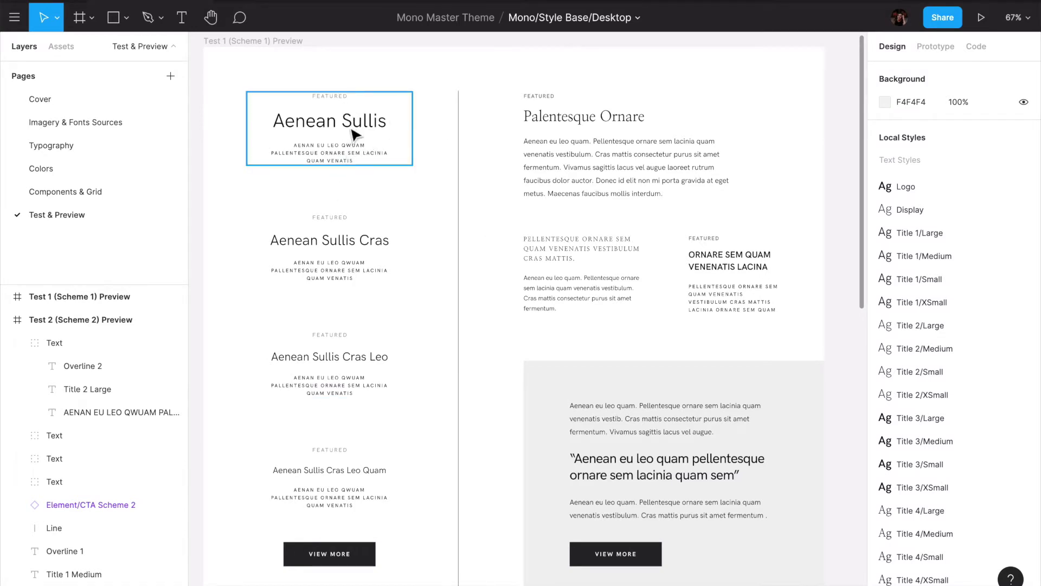
double_click(341, 100)
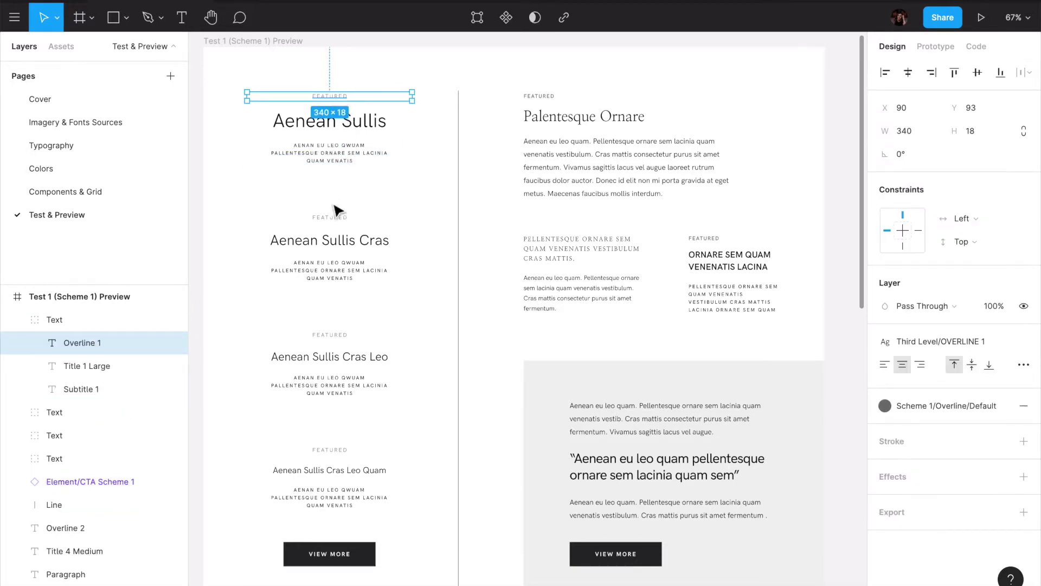
double_click(333, 222)
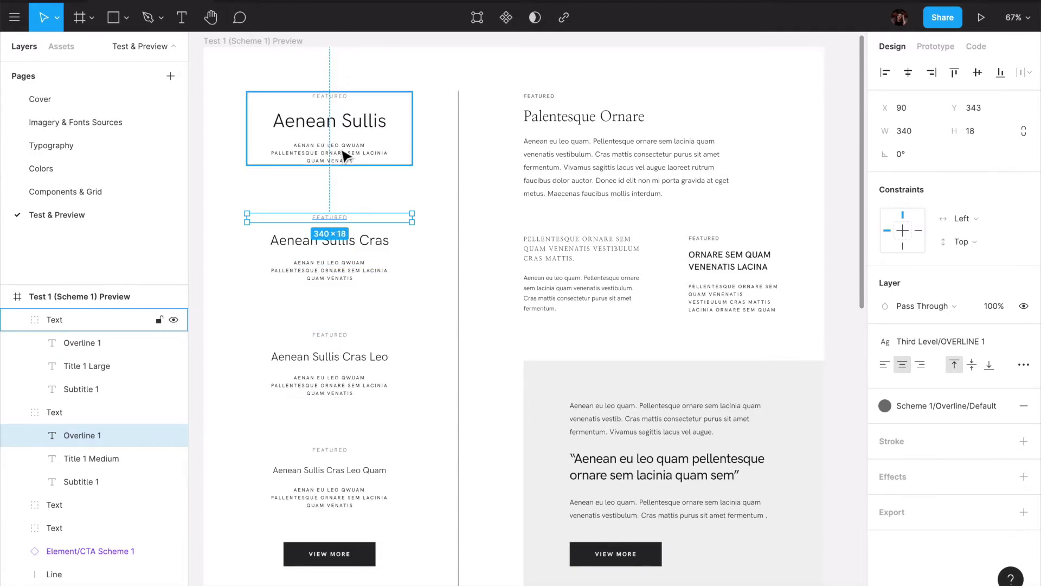
left_click(319, 472)
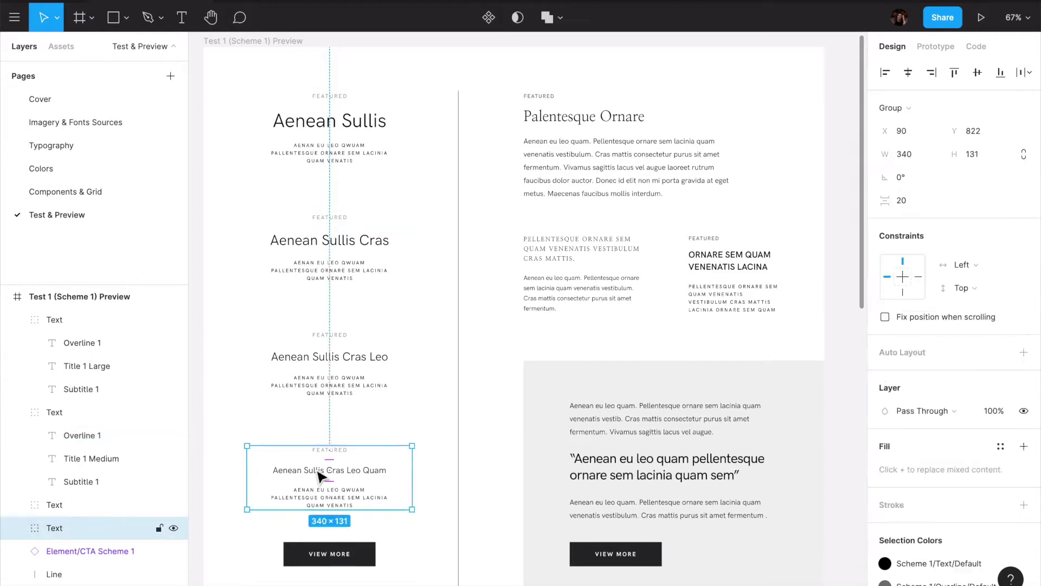
double_click(304, 368)
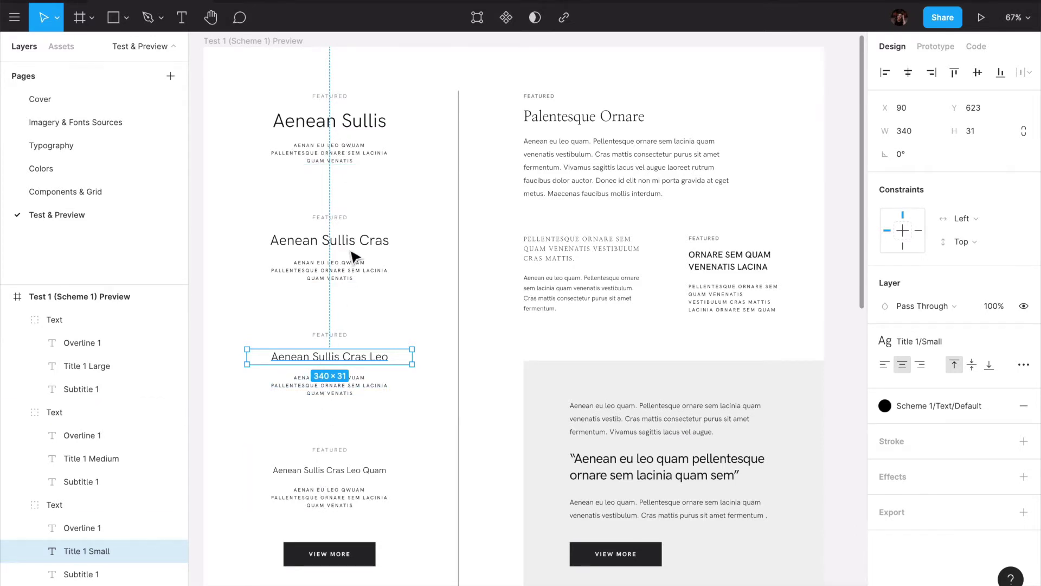
left_click(339, 218)
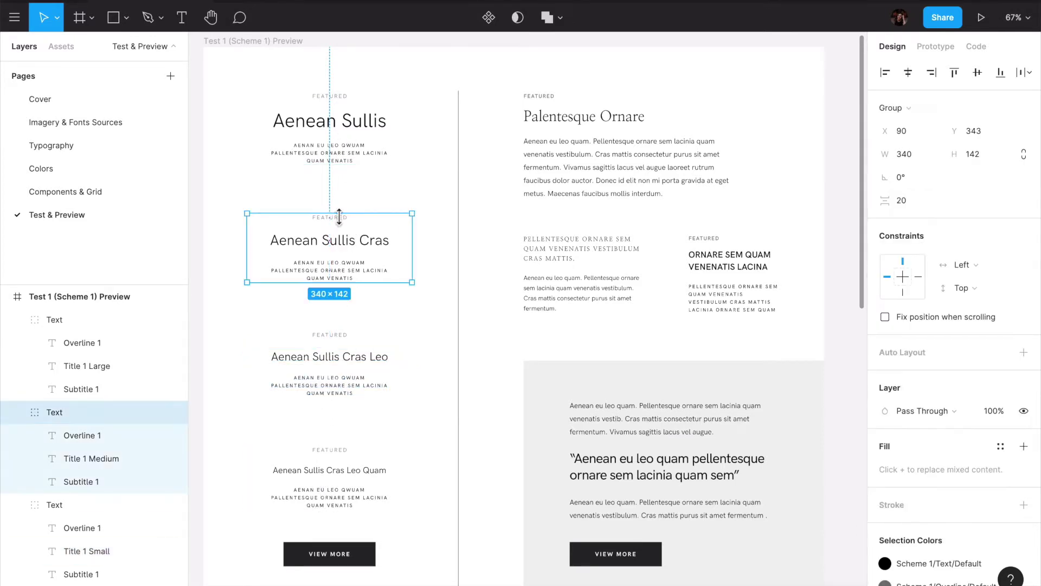
double_click(342, 99)
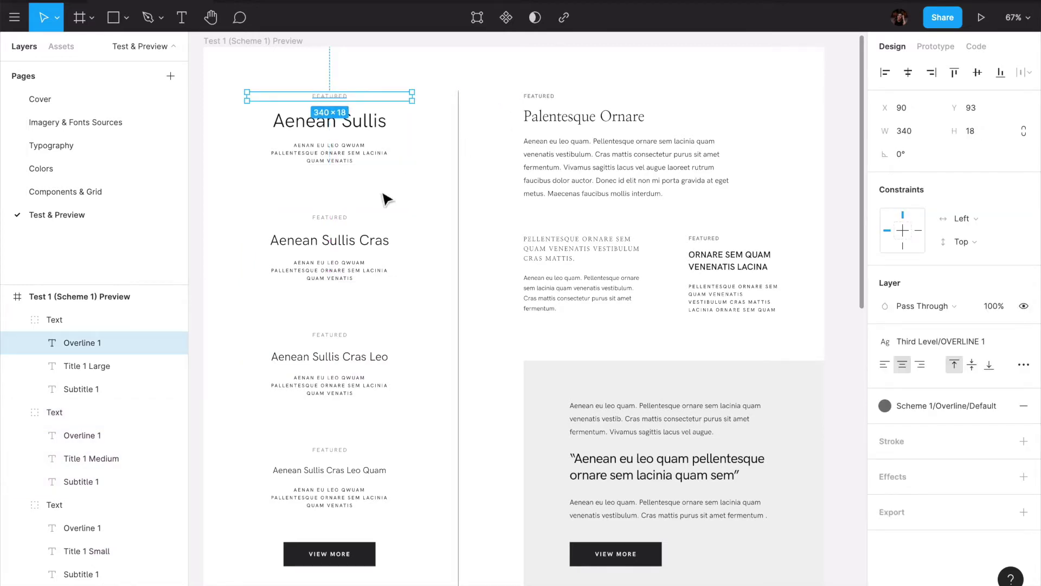
double_click(339, 275)
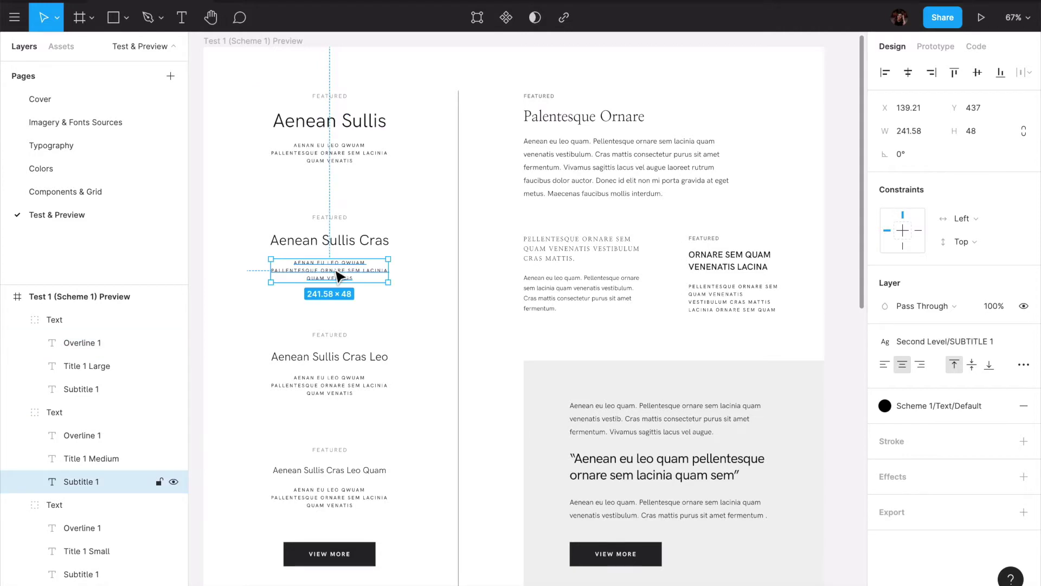
left_click(344, 159)
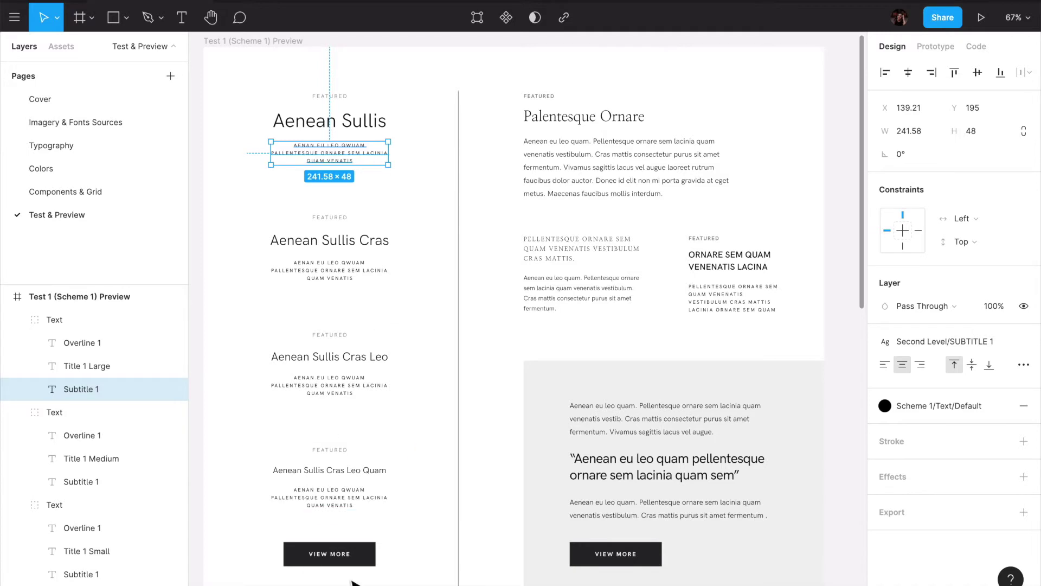
double_click(341, 562)
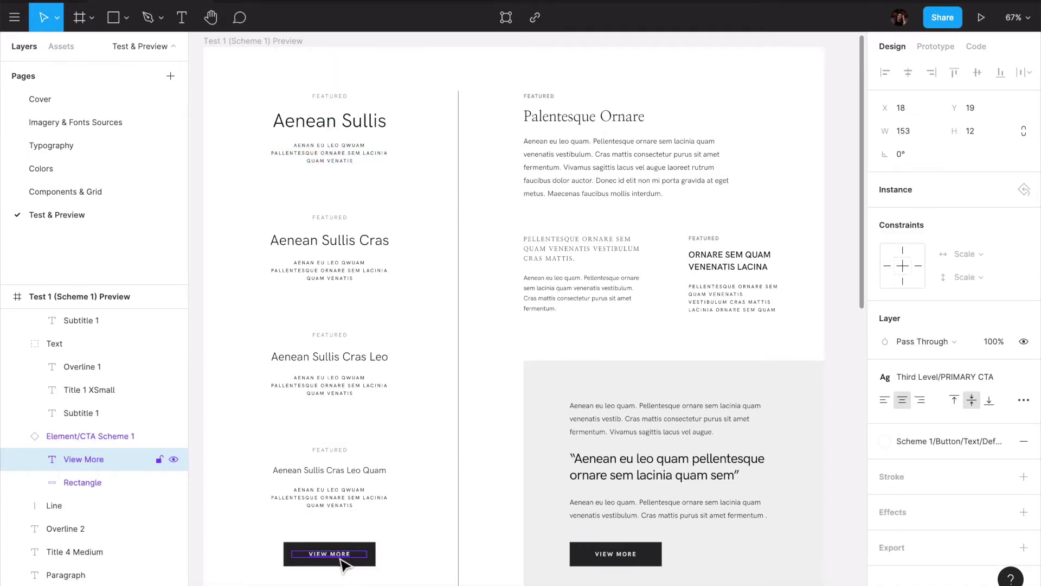
left_click(494, 181)
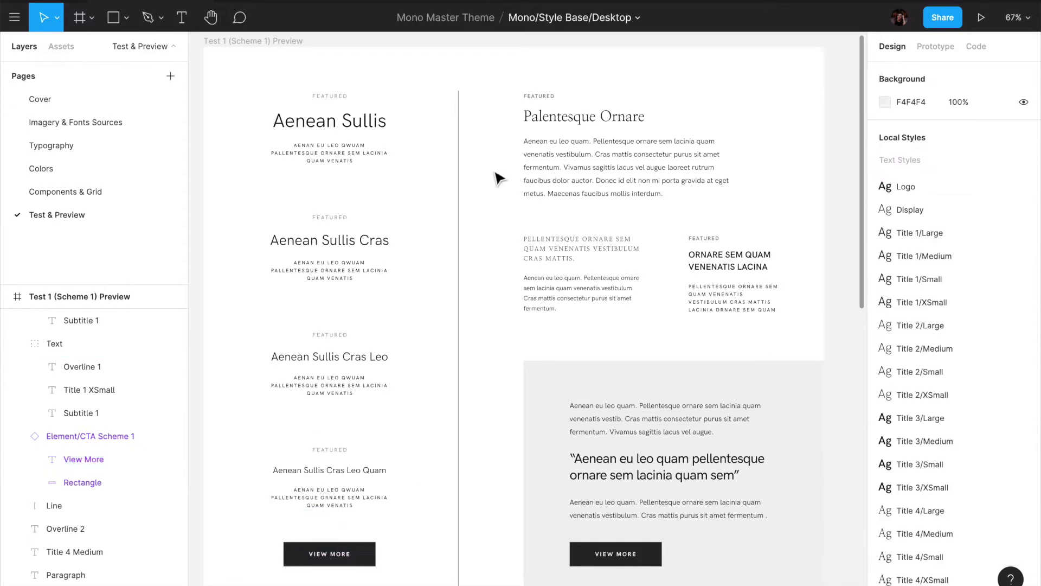
left_click(538, 103)
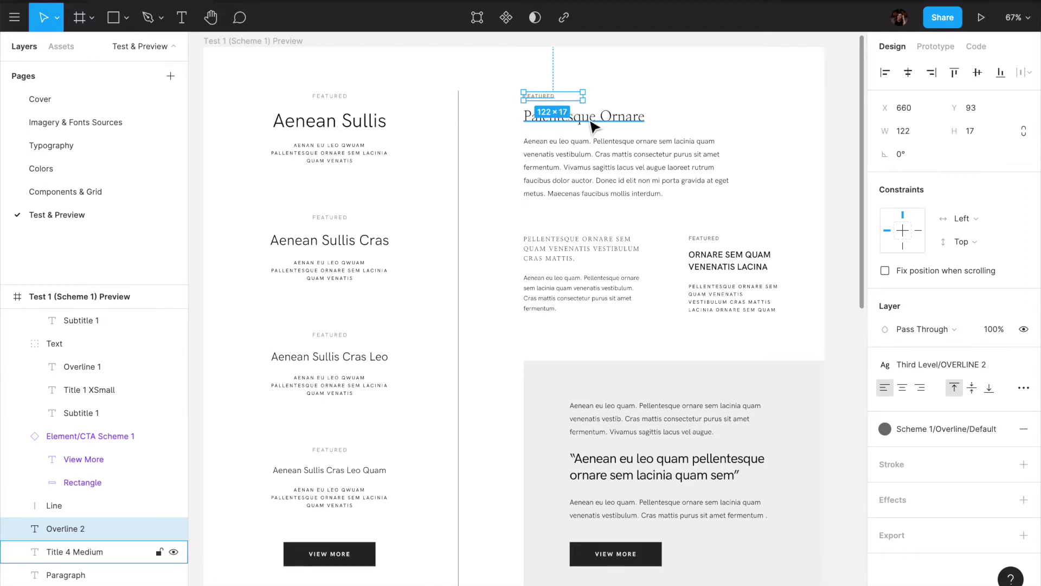
left_click(590, 168)
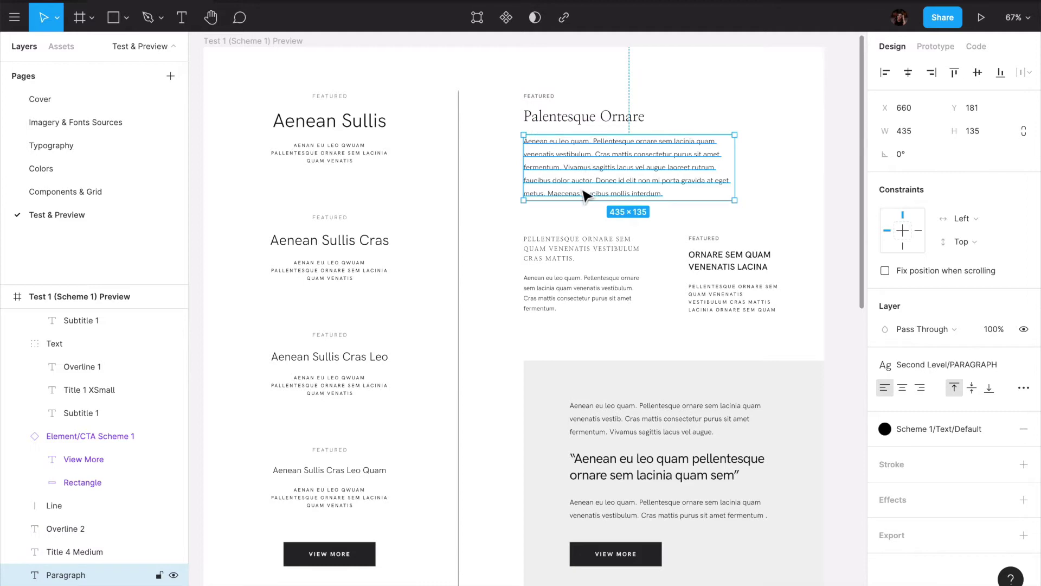
left_click(561, 252)
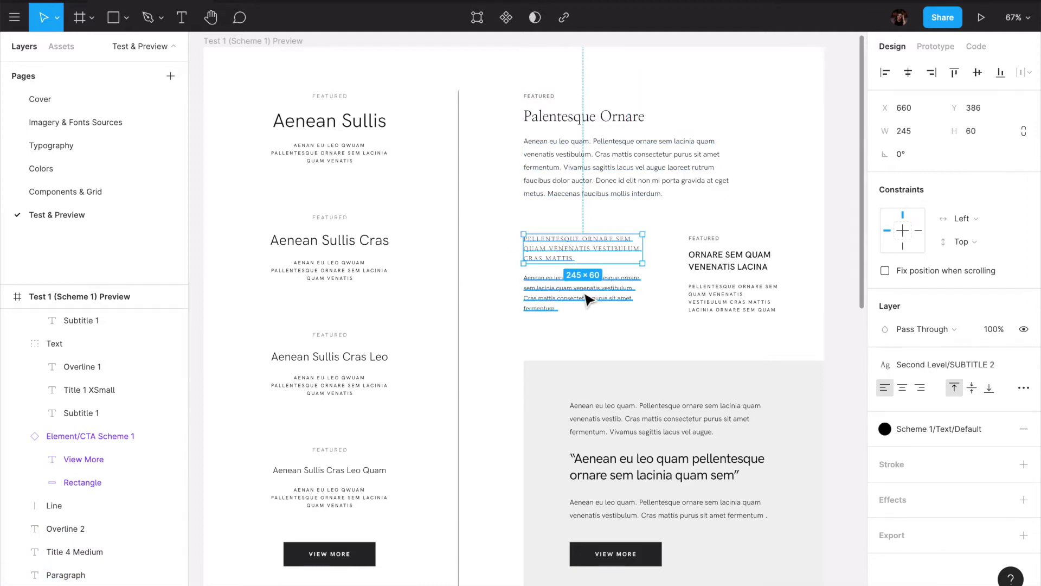
left_click(551, 298)
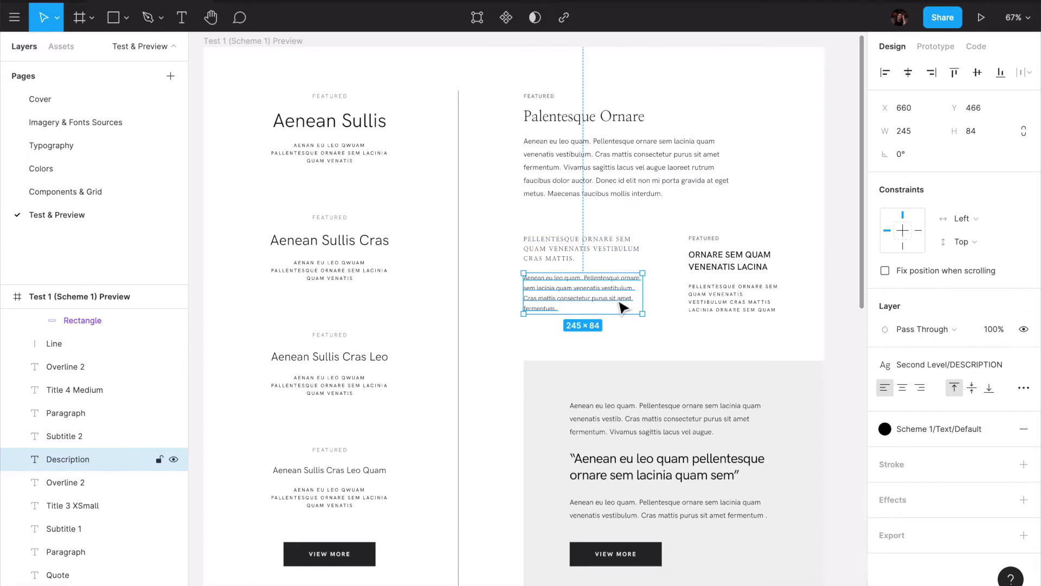
left_click(702, 241)
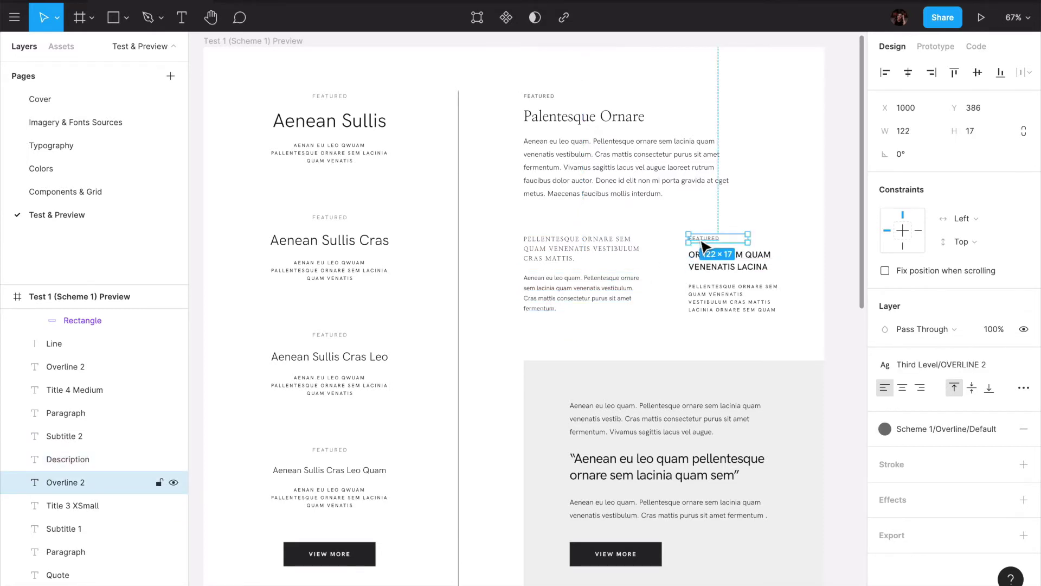
left_click(705, 264)
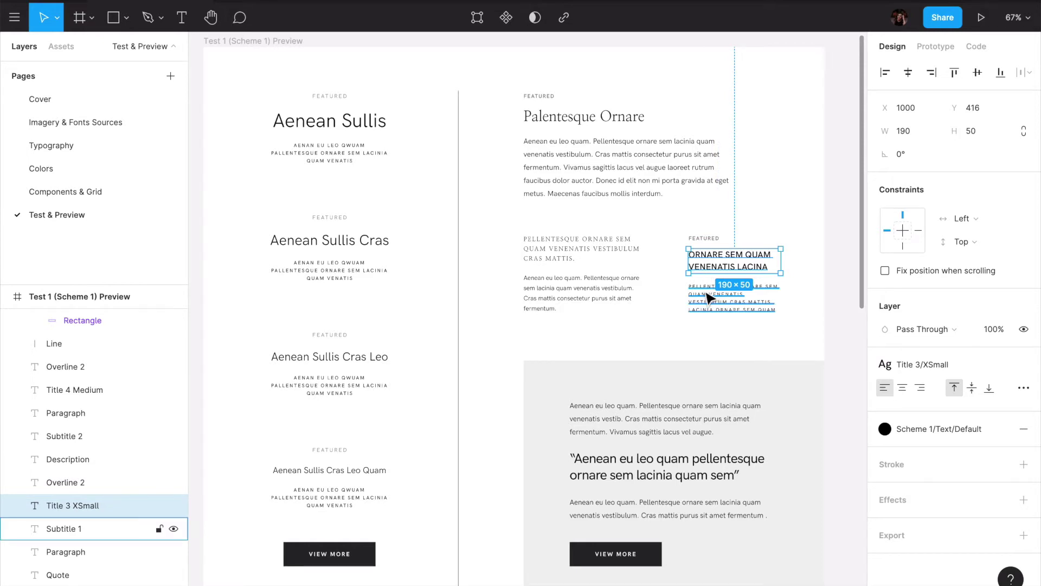
left_click(709, 298)
Check the Test 1 grey panel's paragraph (Second Level/PARAGRAPH), quote and lower paragraph styles, then move toward Test 2.
scroll(709, 298, "down", 4)
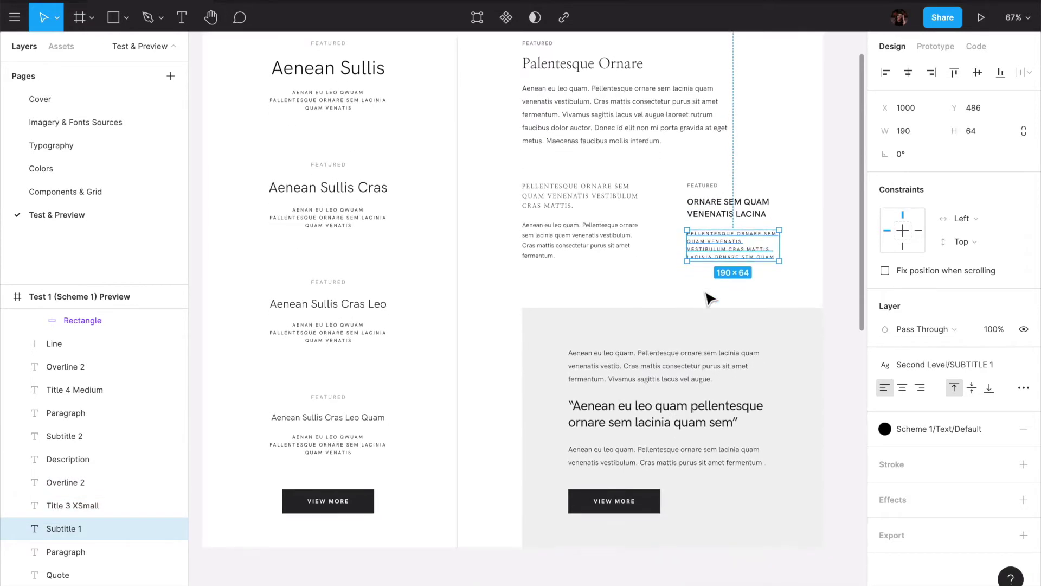
scroll(709, 298, "right", 2)
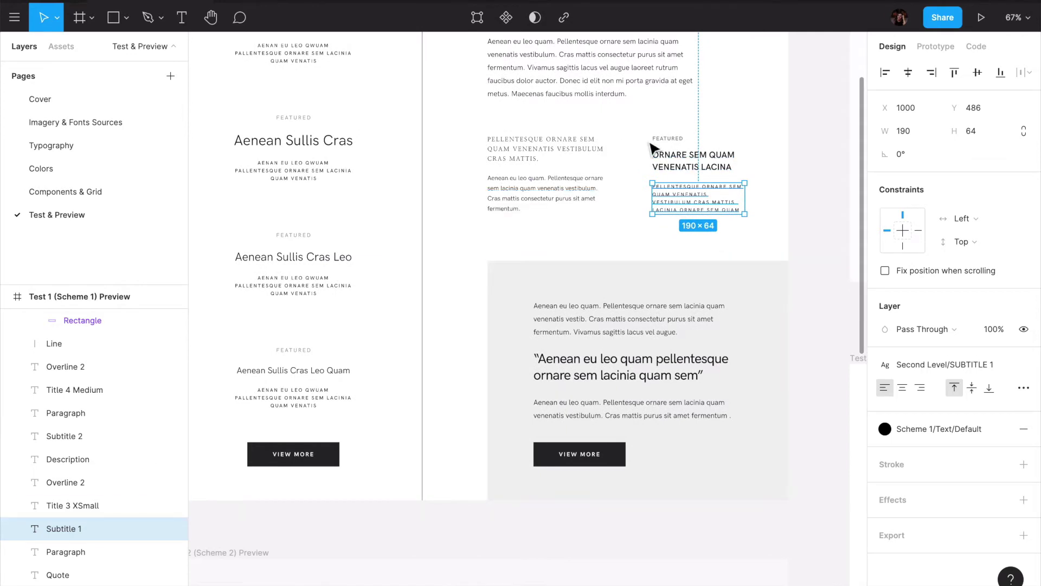
scroll(653, 148, "up", 5)
scroll(654, 147, "left", 2)
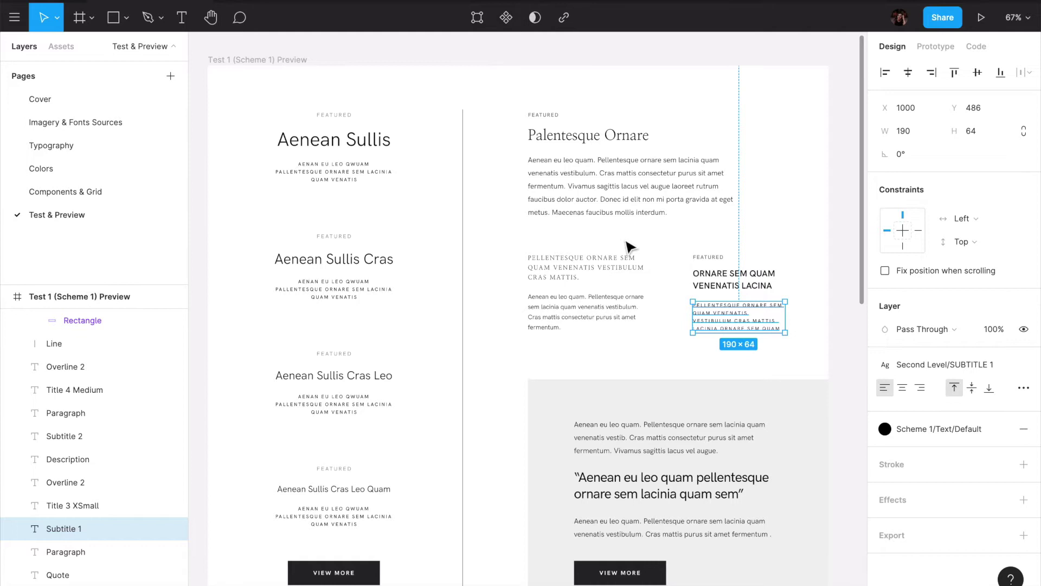
scroll(620, 349, "down", 1)
scroll(620, 350, "down", 4)
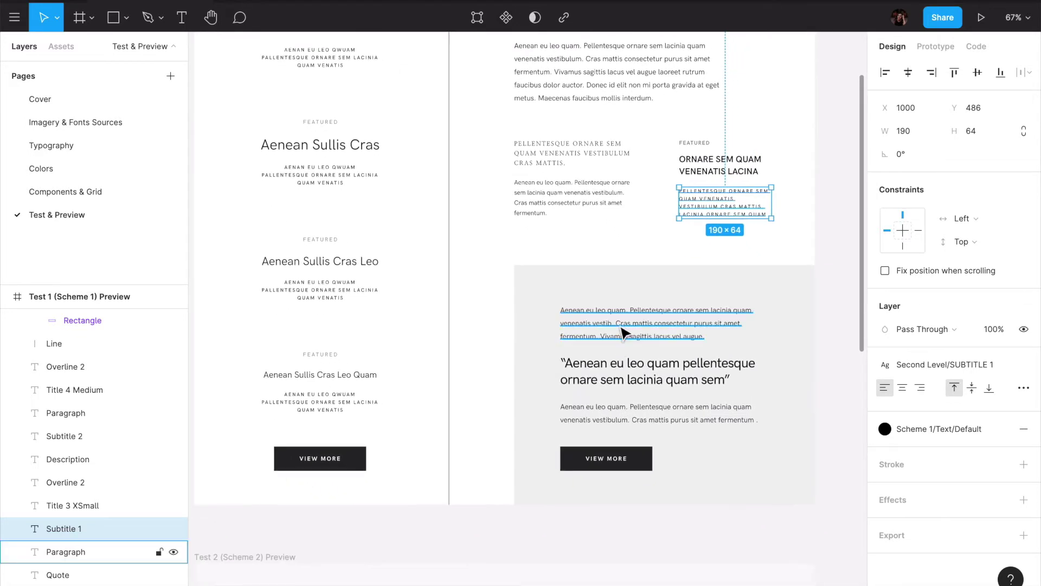
left_click(624, 332)
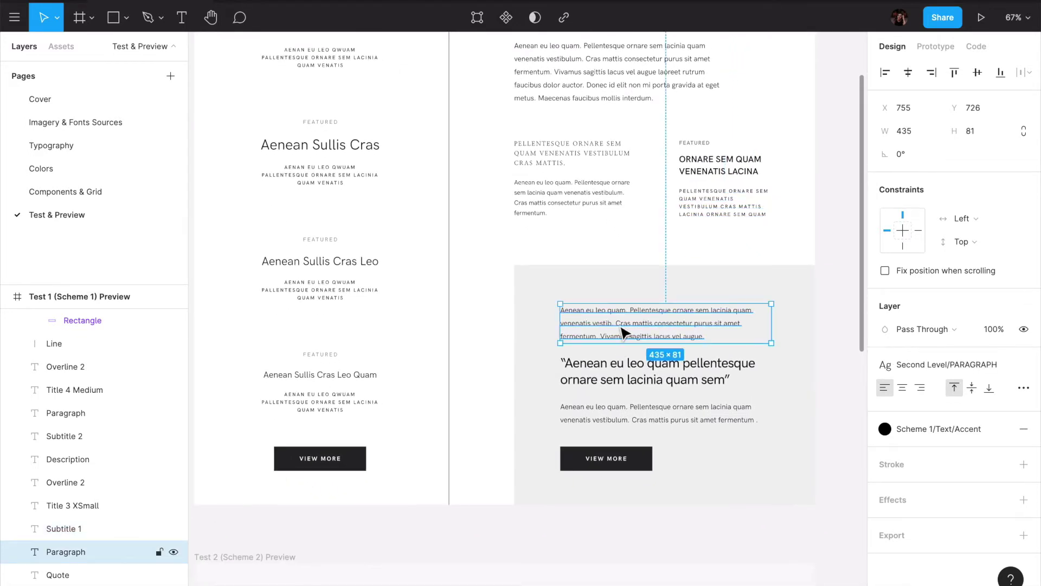
left_click(610, 373)
left_click(605, 418)
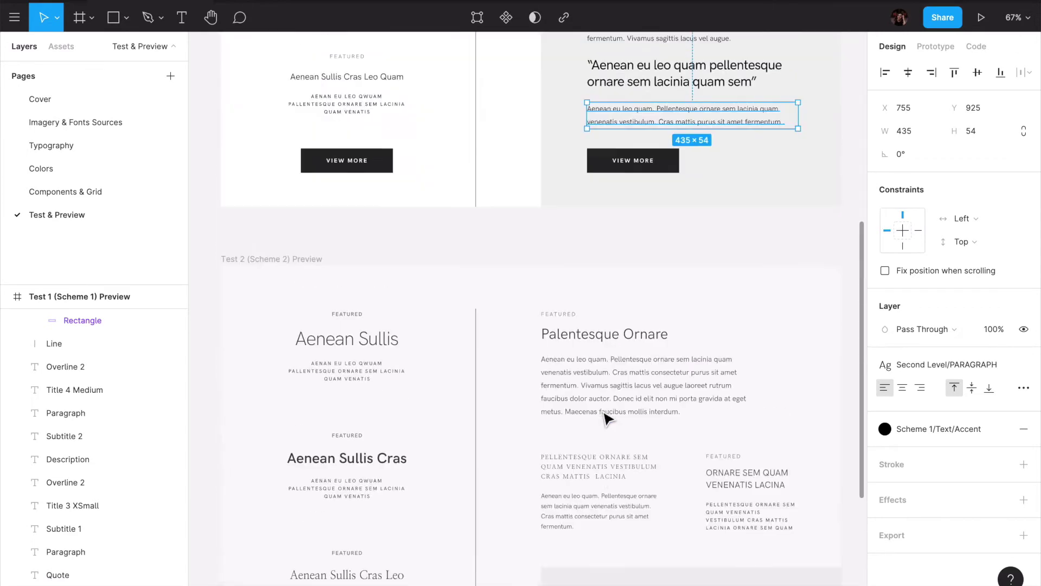
scroll(606, 418, "down", 10)
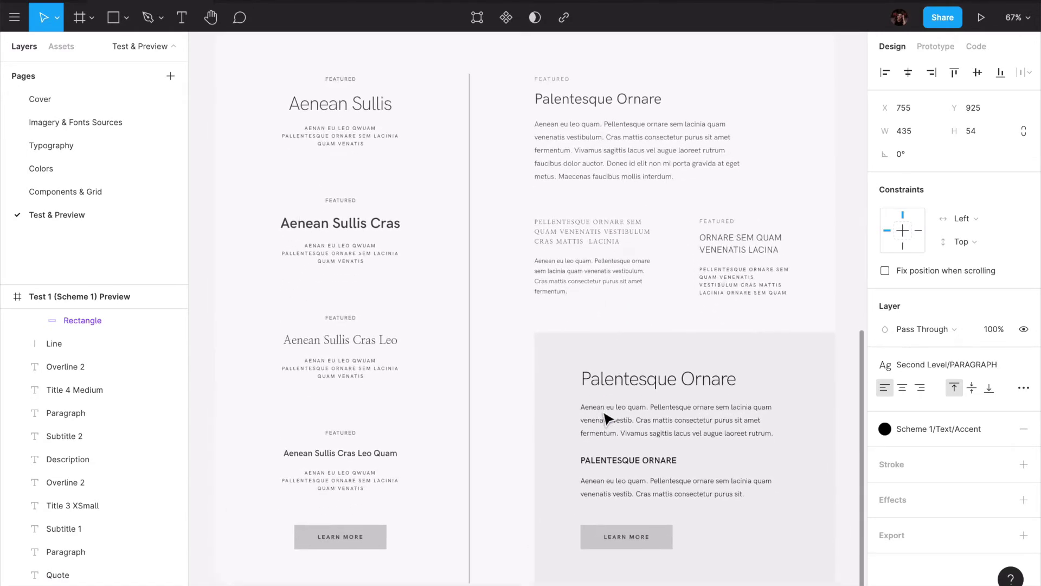
scroll(606, 419, "right", 1)
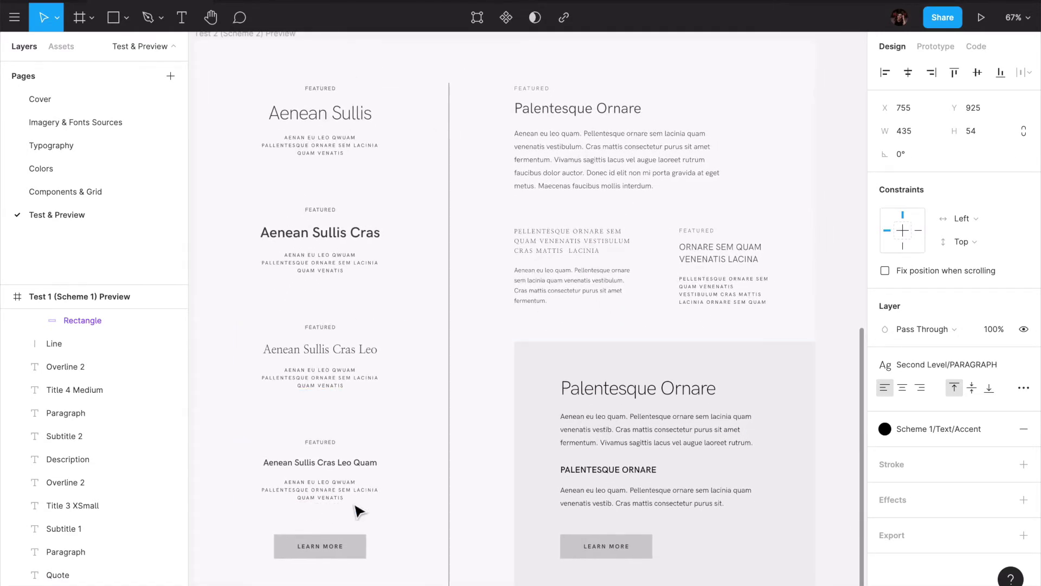
left_click(336, 239)
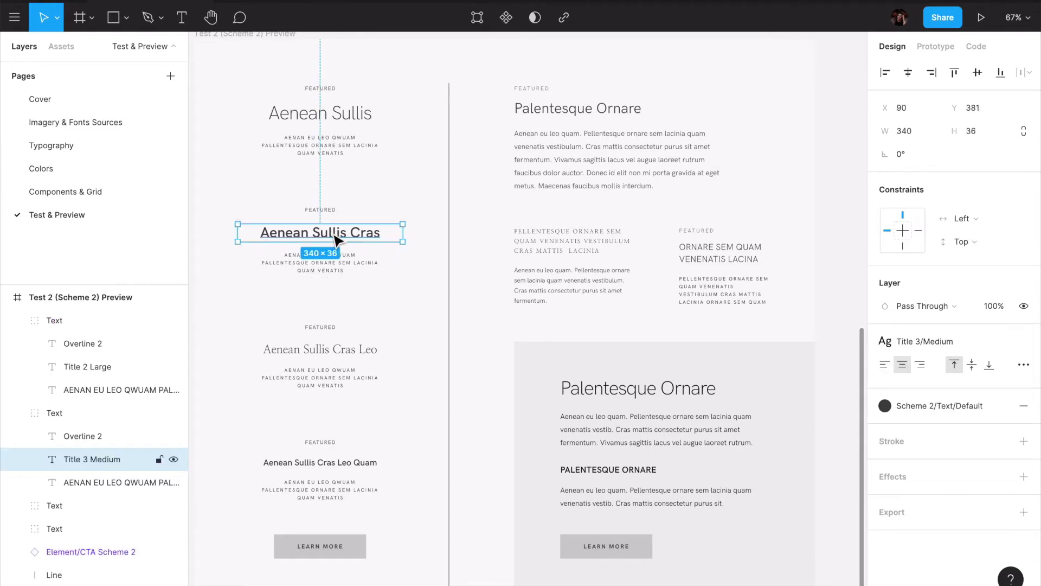
left_click(336, 354)
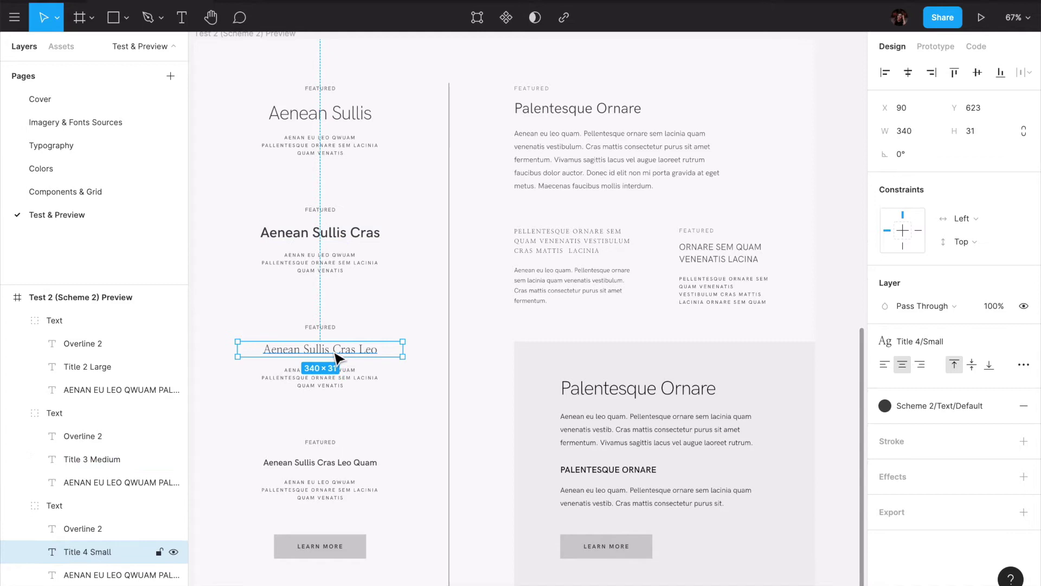
left_click(327, 467)
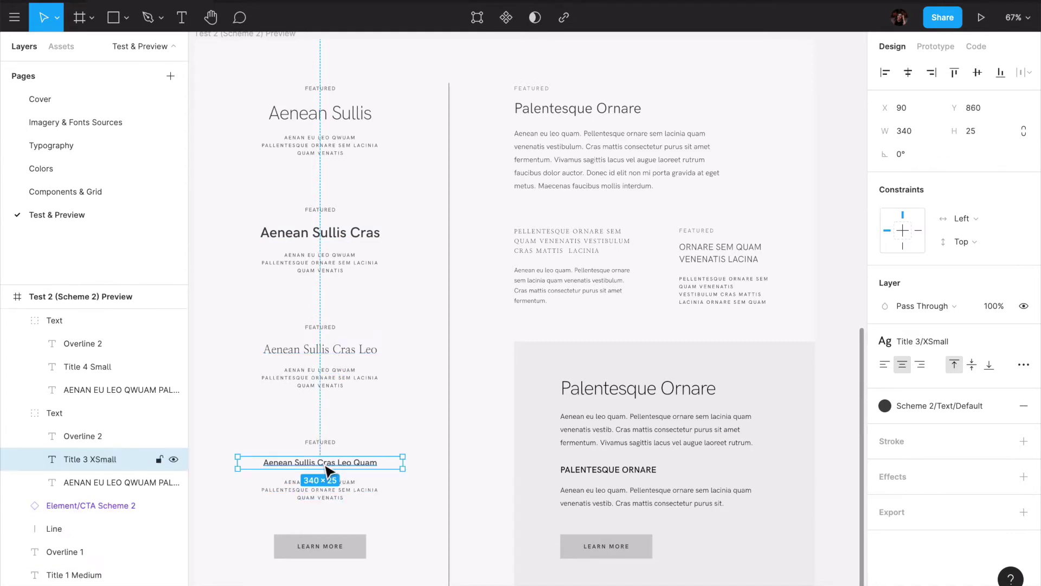
left_click(349, 122)
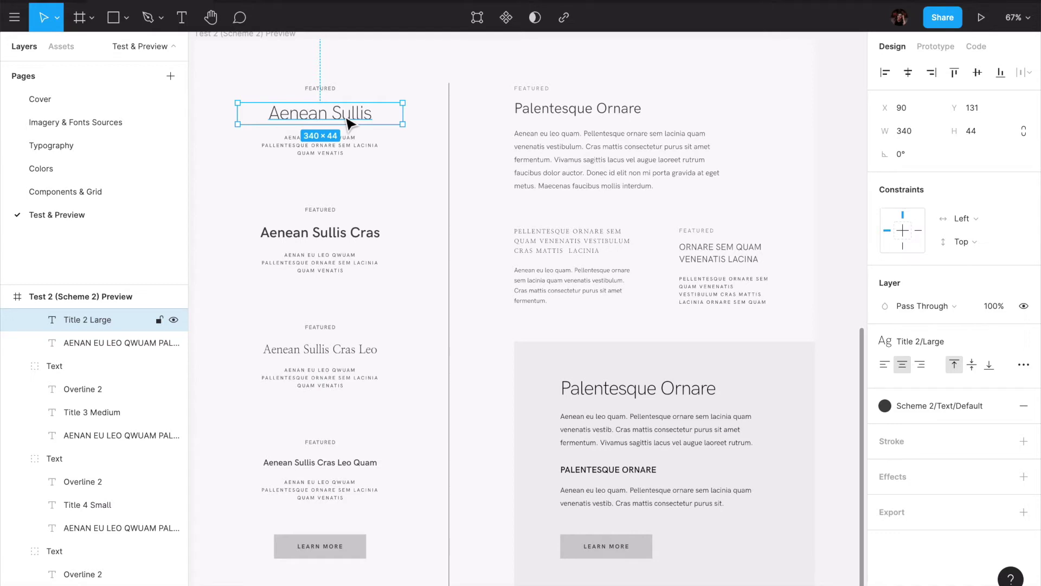
left_click(329, 92)
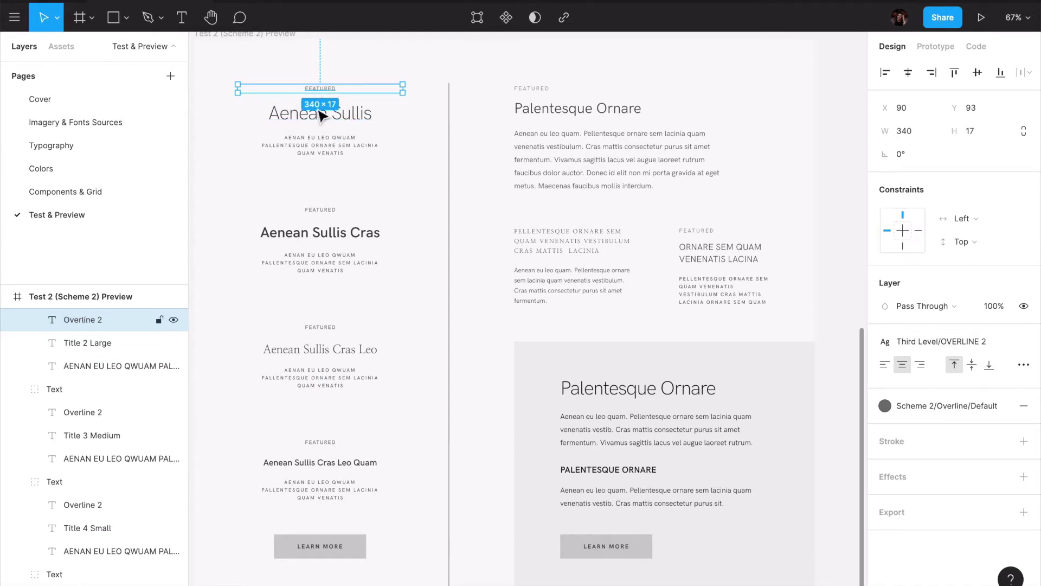
left_click(418, 252)
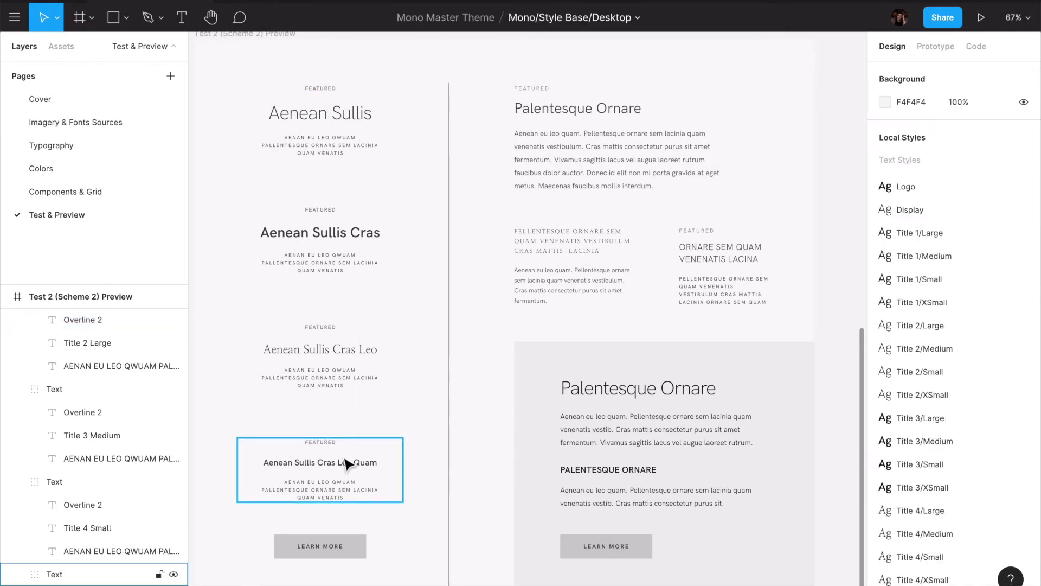
Check the Test 2 serif subtitle paragraph's text style, then deselect it.
scroll(346, 464, "up", 12)
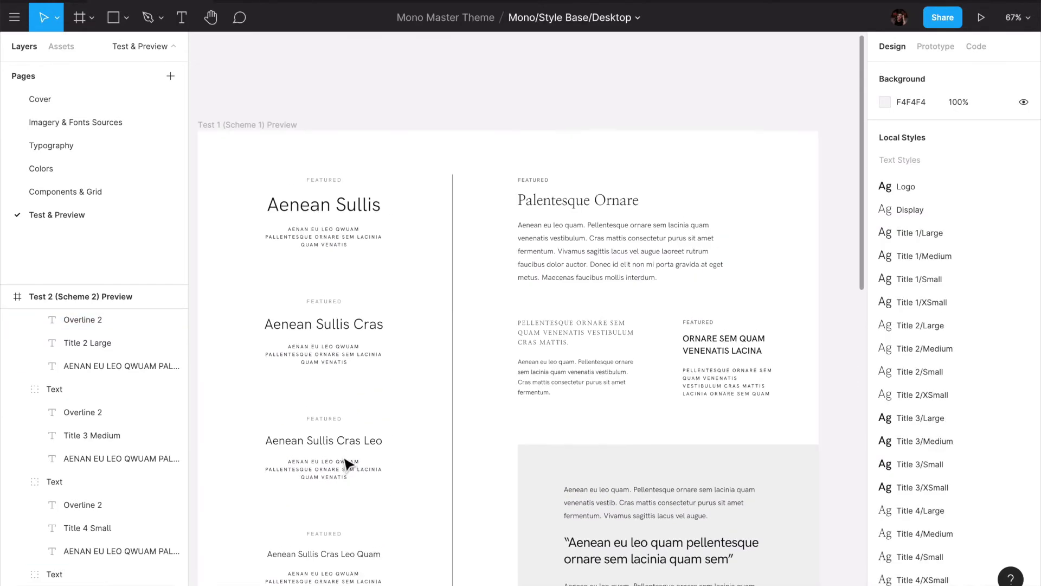
scroll(346, 464, "down", 2)
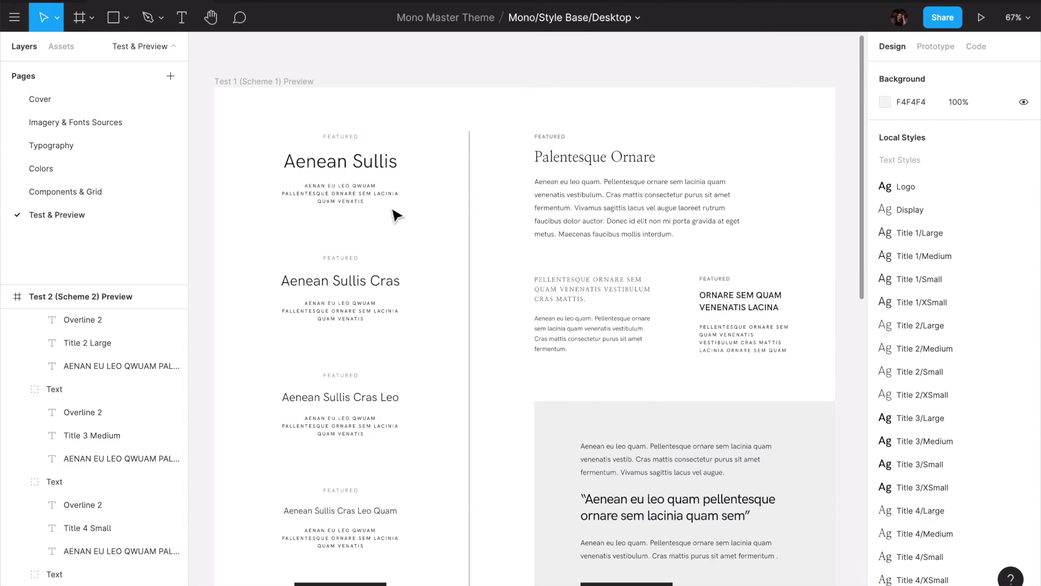
scroll(369, 209, "down", 15)
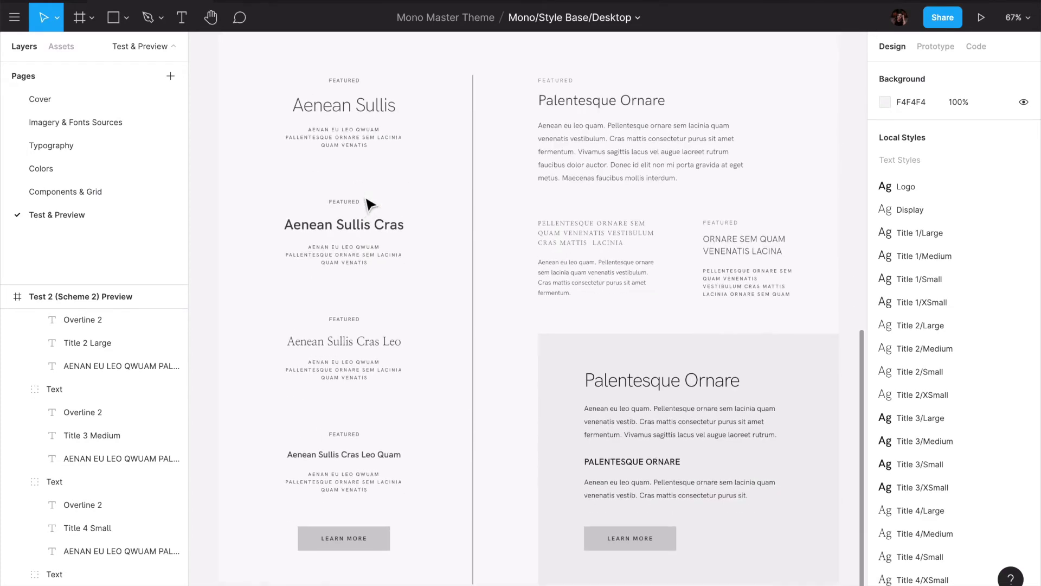
scroll(369, 205, "down", 2)
scroll(368, 206, "up", 3)
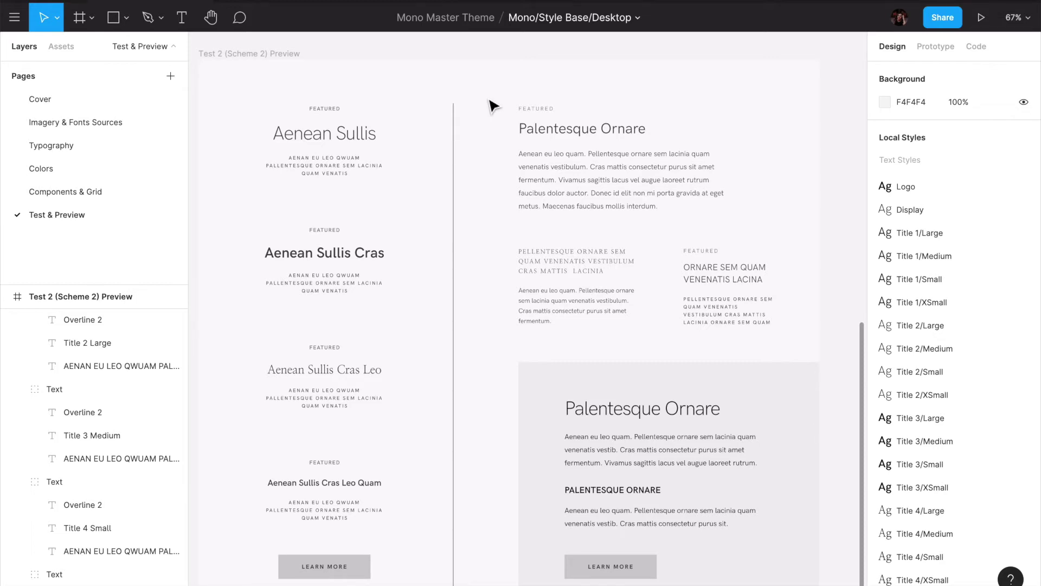
scroll(521, 95, "right", 3)
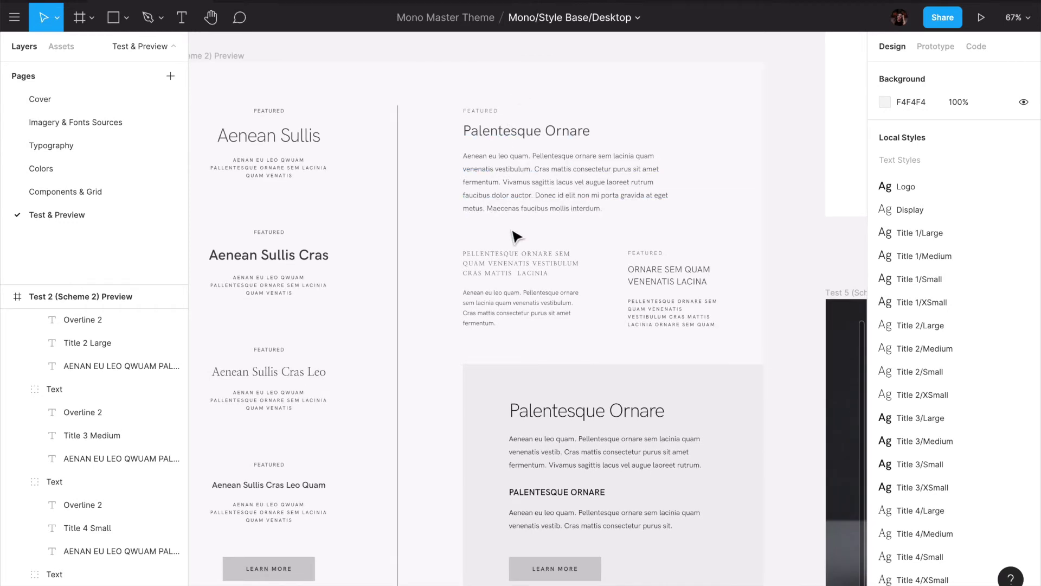
left_click(493, 270)
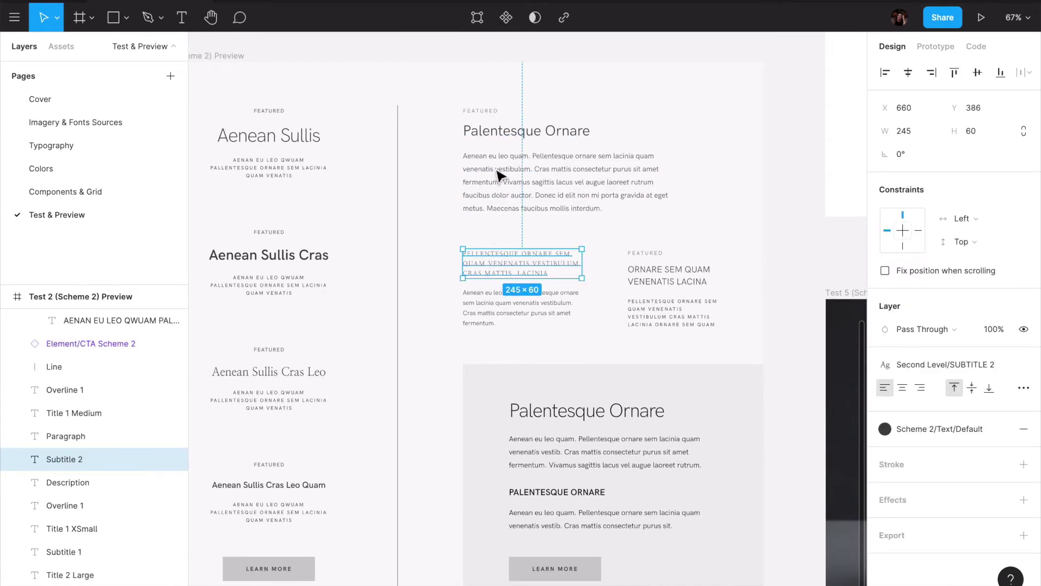
left_click(743, 238)
Inspect the ORNARE title, subtitle, description and Palentesque Ornare heading styles (SUBTITLE 2, DESCRIPTION, Title 2/Large).
scroll(743, 237, "down", 2)
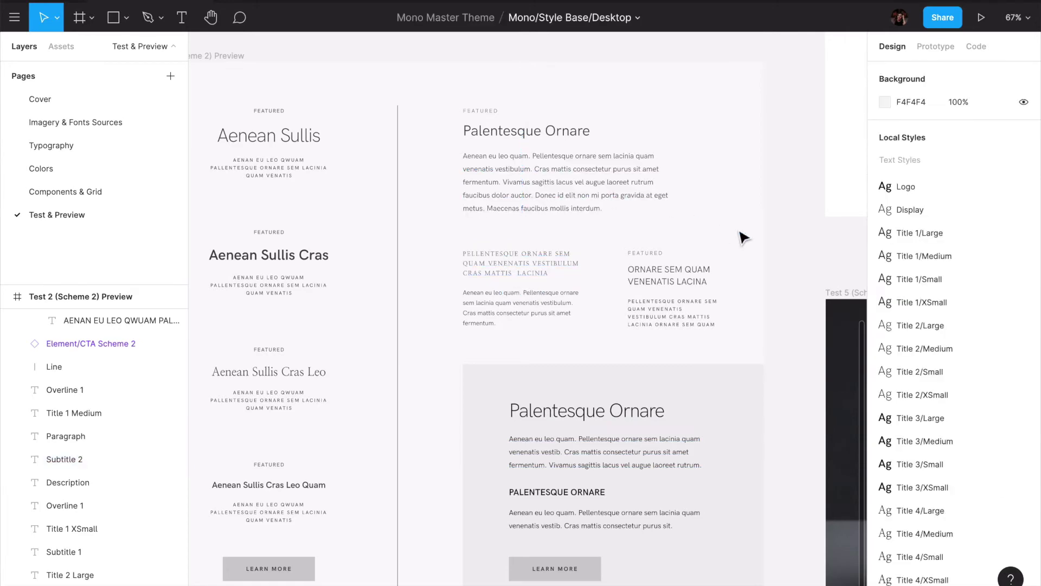
scroll(743, 238, "up", 2)
scroll(744, 238, "down", 8)
scroll(743, 237, "up", 5)
scroll(743, 238, "up", 1)
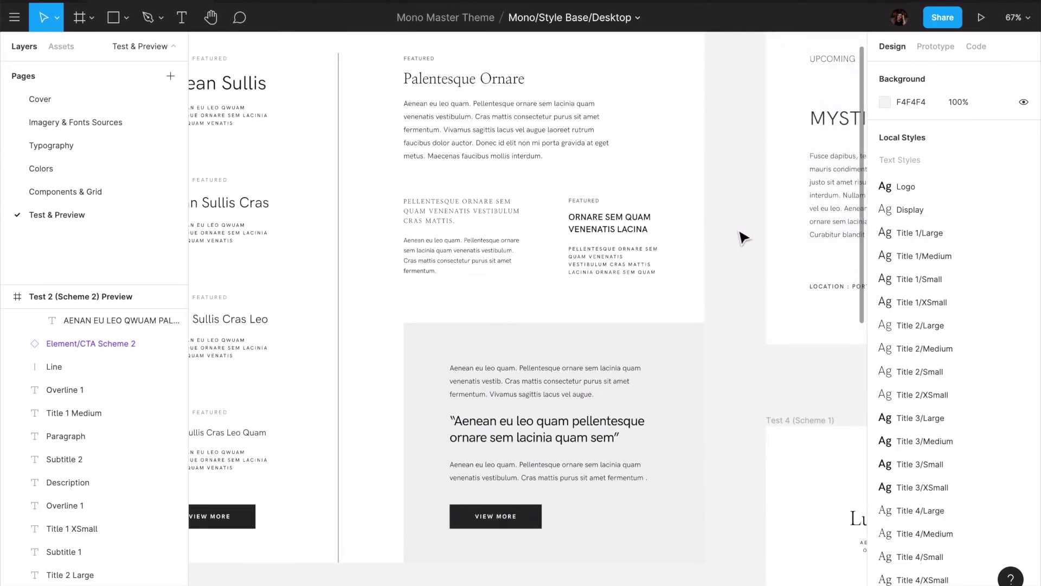
scroll(744, 233, "down", 6)
left_click(640, 305)
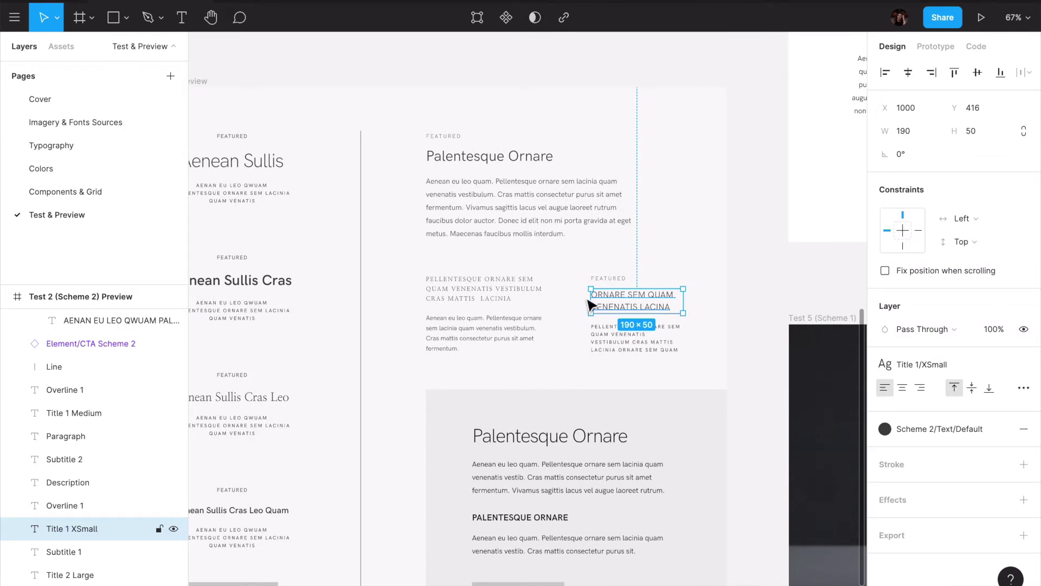
left_click(464, 298)
left_click(457, 341)
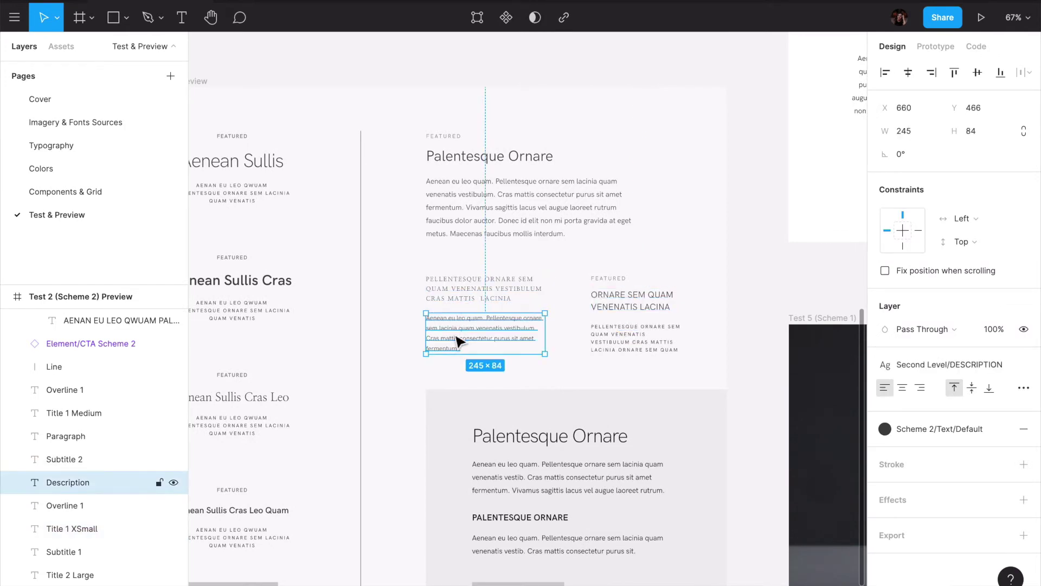
scroll(523, 263, "down", 4)
left_click(475, 340)
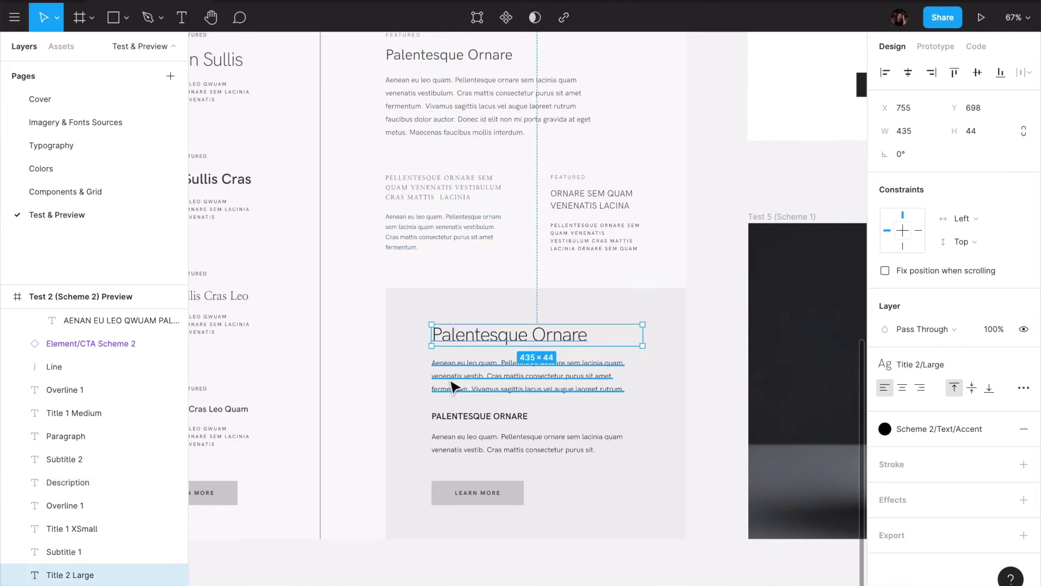
In Test 4, check the FEATURED (OVERLINE 1), Luanda / Angola title, subtitle (SUBTITLE 1) and body paragraph styles.
scroll(542, 241, "right", 9)
scroll(542, 240, "up", 7)
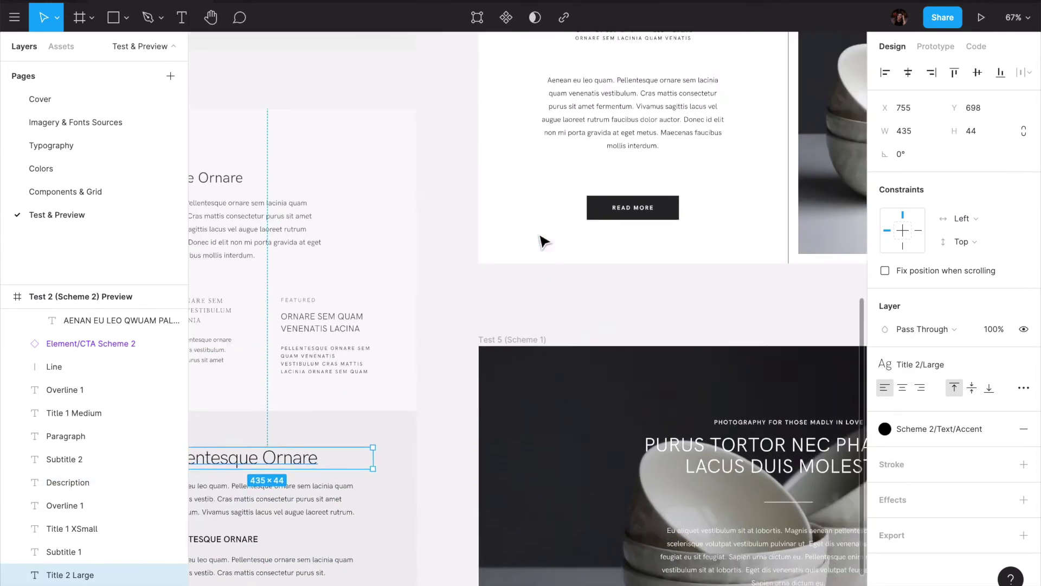
scroll(542, 241, "right", 1)
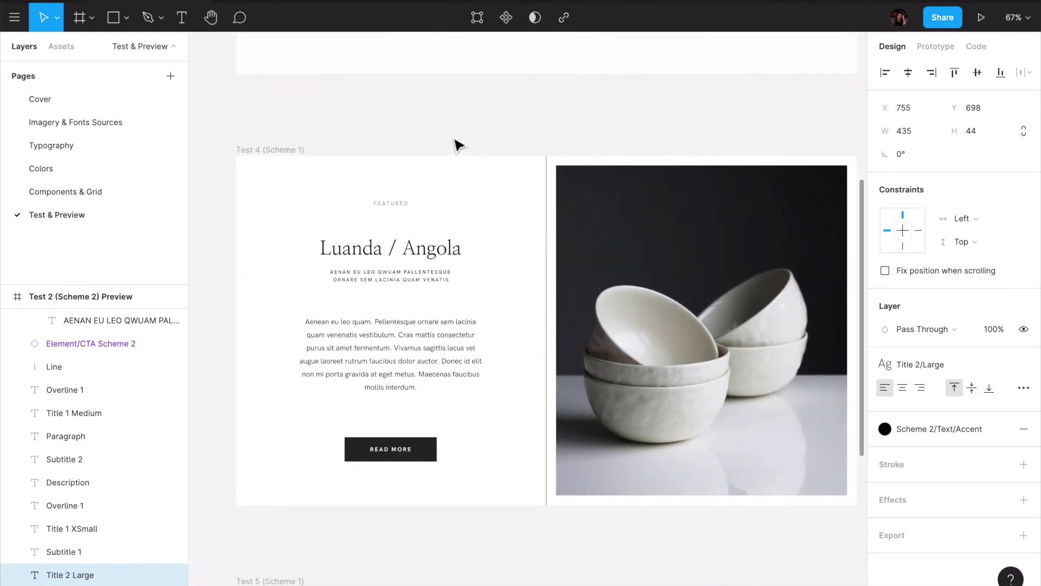
double_click(393, 206)
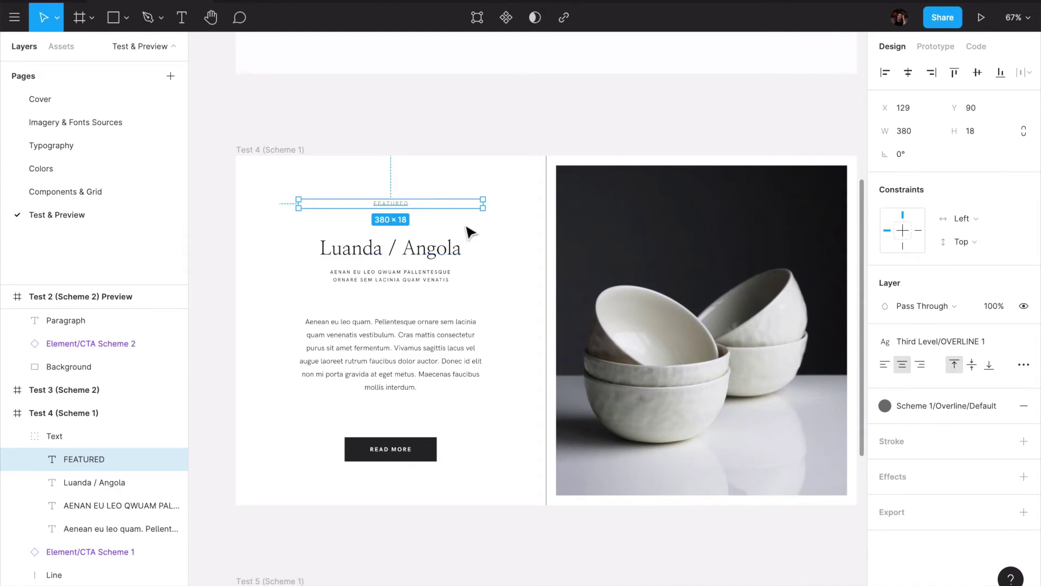
left_click(424, 254)
left_click(408, 281)
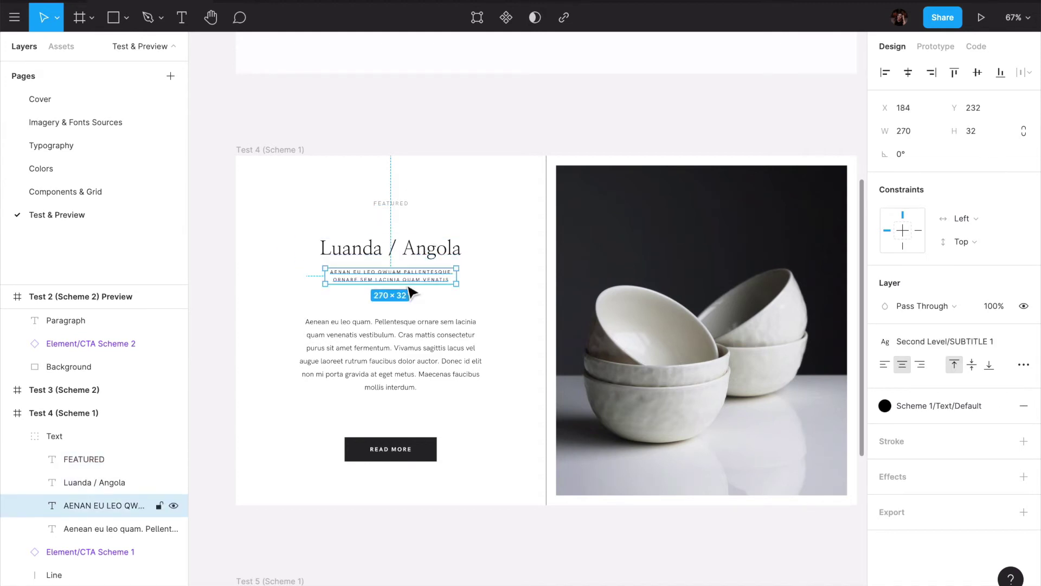
left_click(399, 376)
left_click(474, 261)
scroll(475, 261, "up", 4)
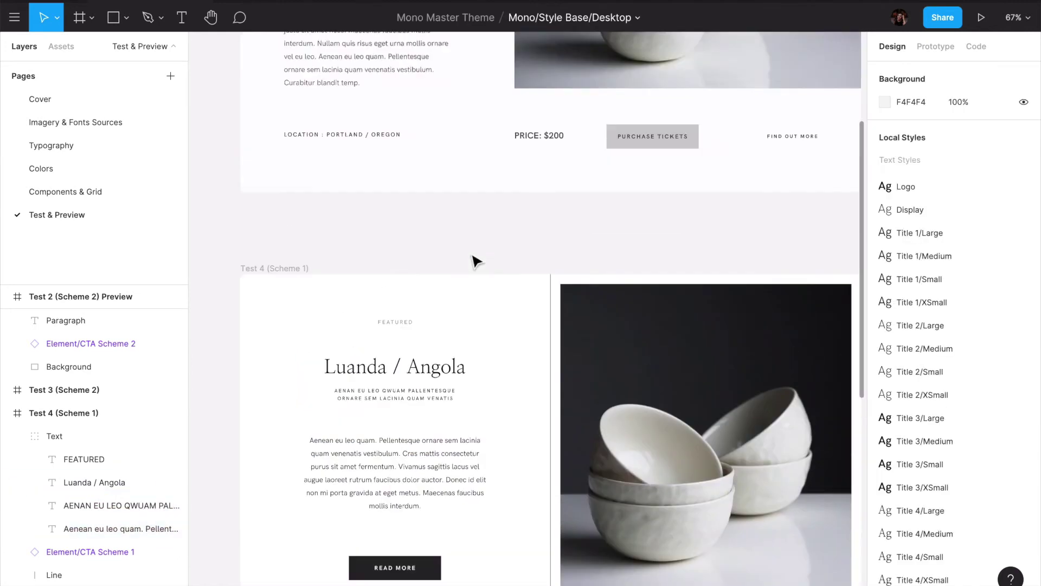
scroll(477, 261, "up", 8)
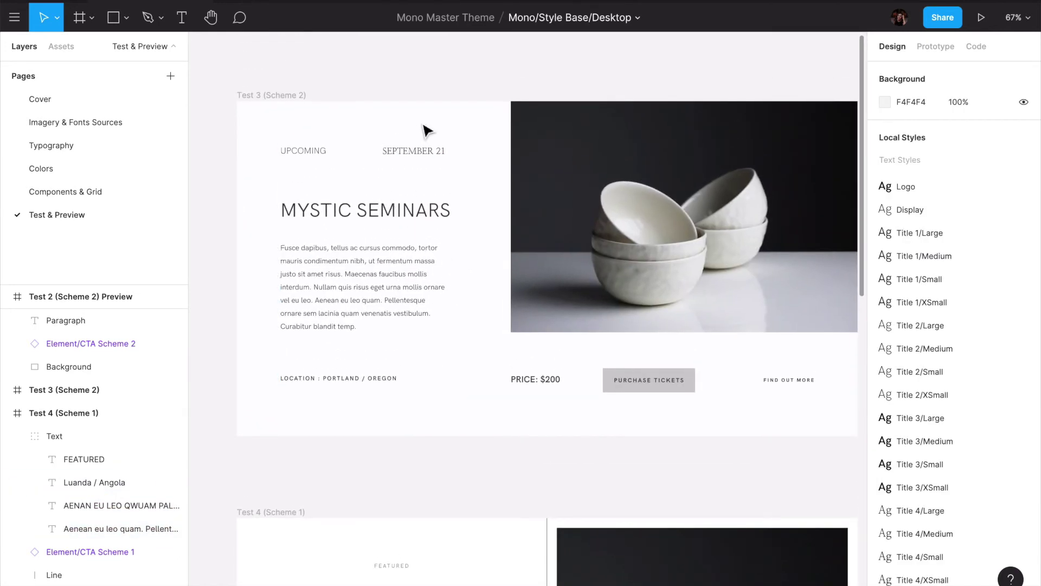
scroll(432, 121, "up", 1)
scroll(432, 121, "right", 1)
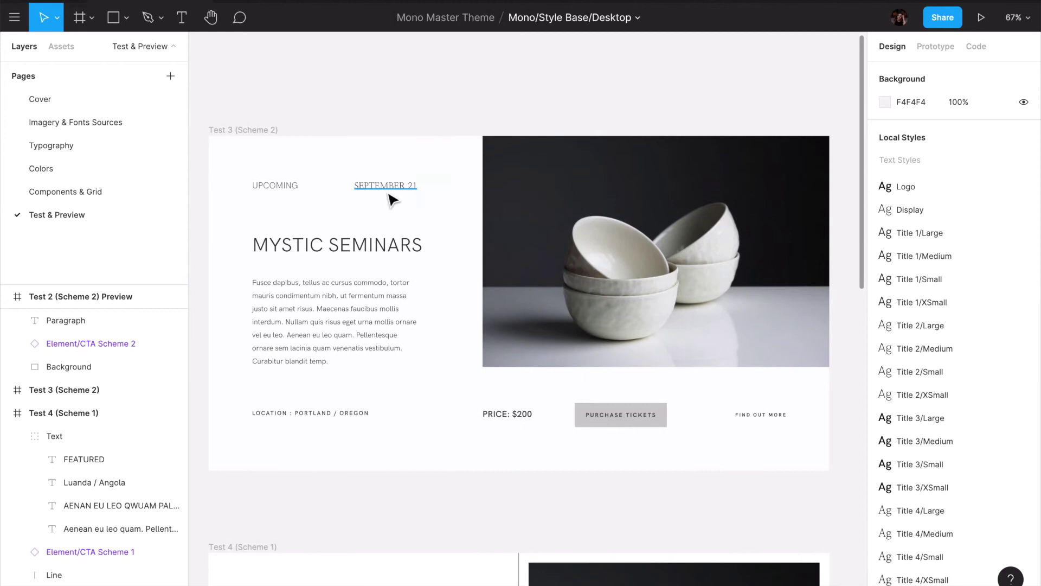
left_click(390, 200)
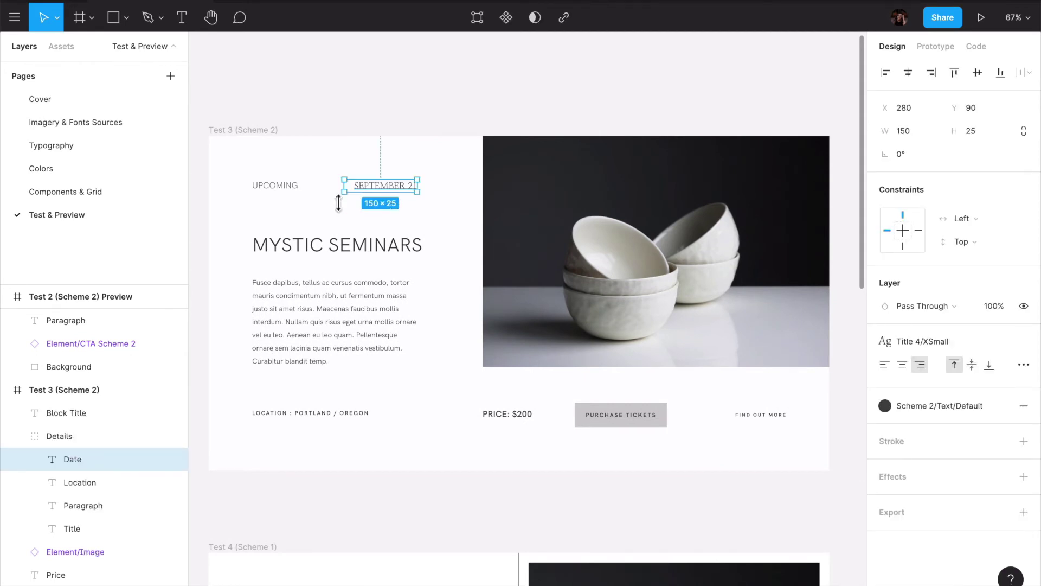
left_click(297, 194)
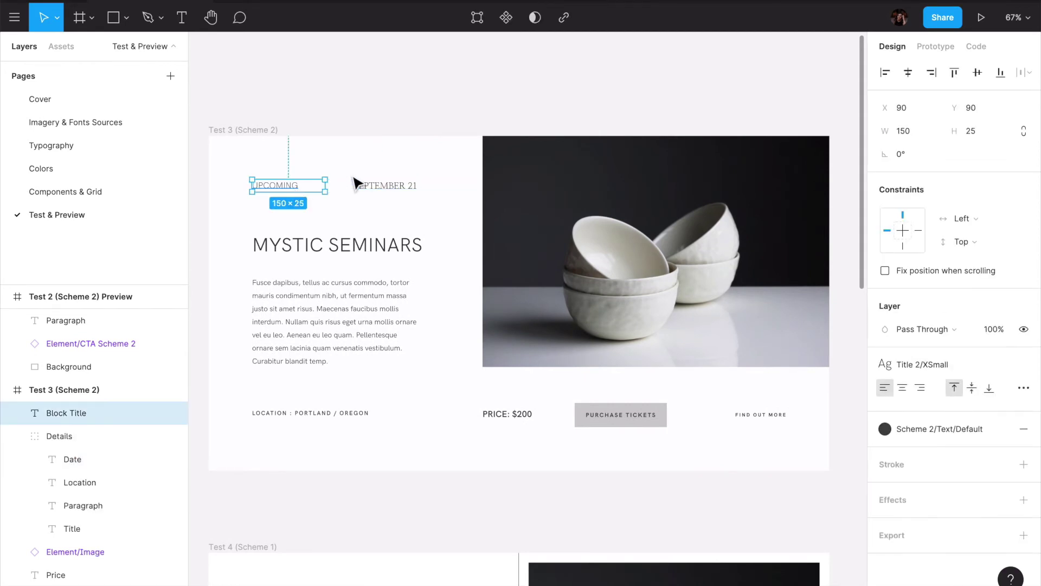
left_click(395, 195)
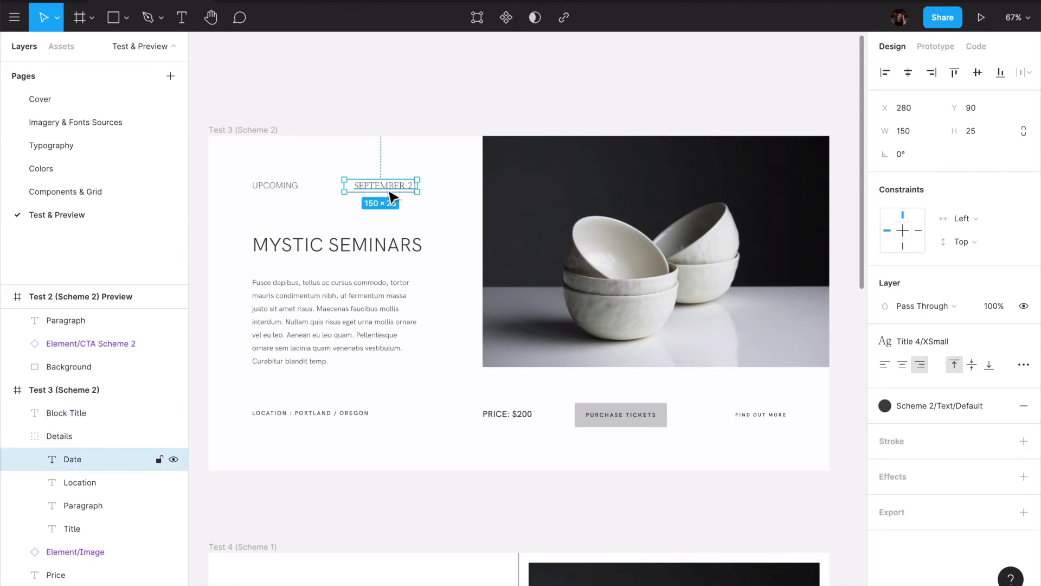
left_click(380, 174)
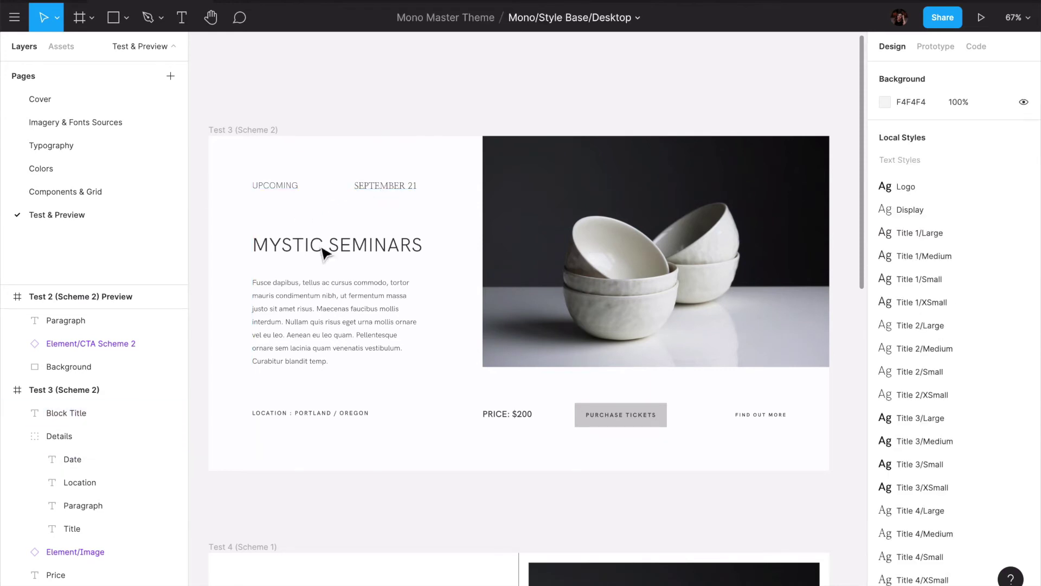
left_click(351, 253)
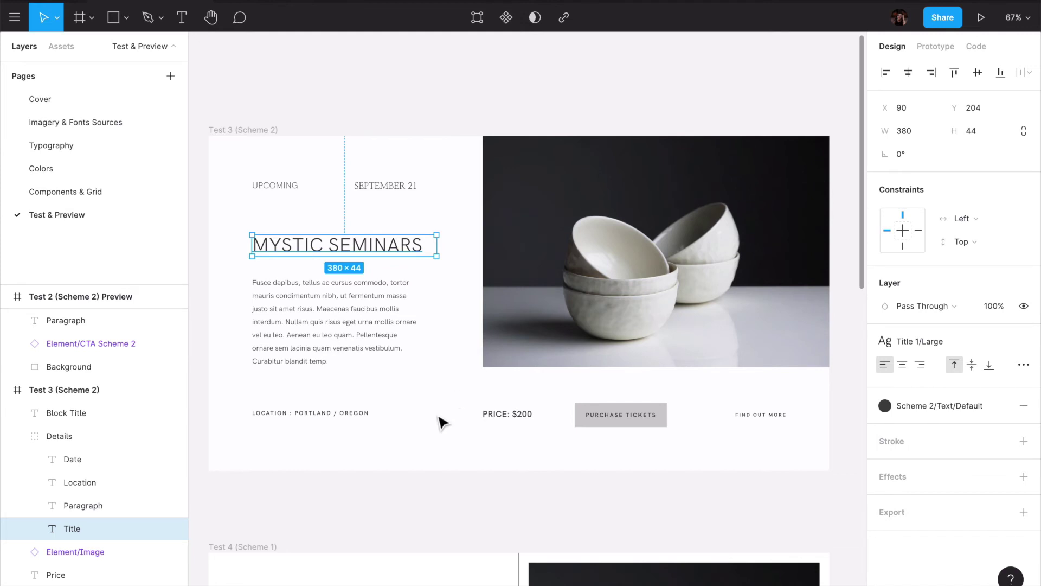
scroll(440, 421, "down", 2)
left_click(336, 371)
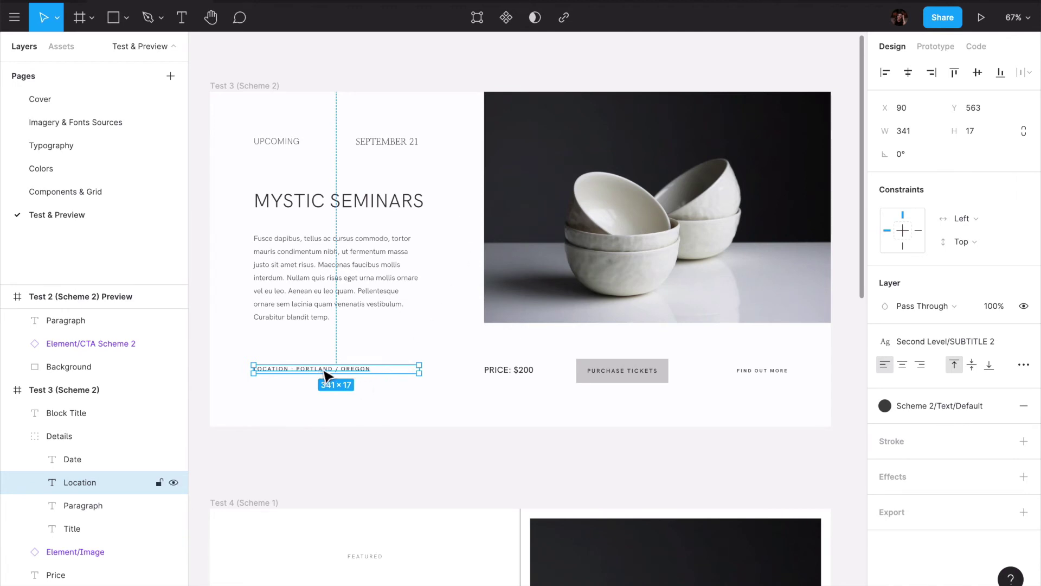
left_click(511, 380)
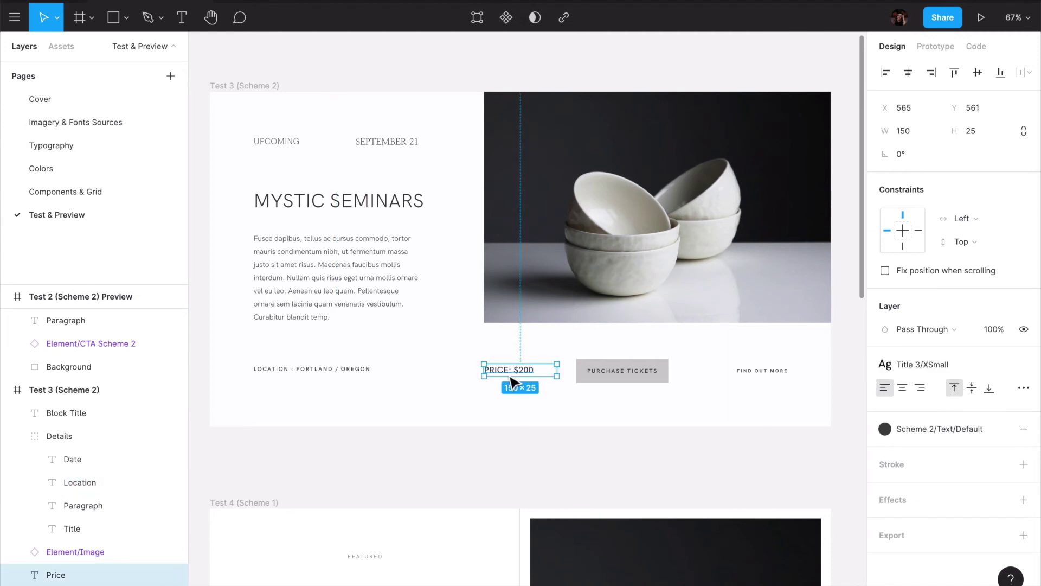
left_click(758, 380)
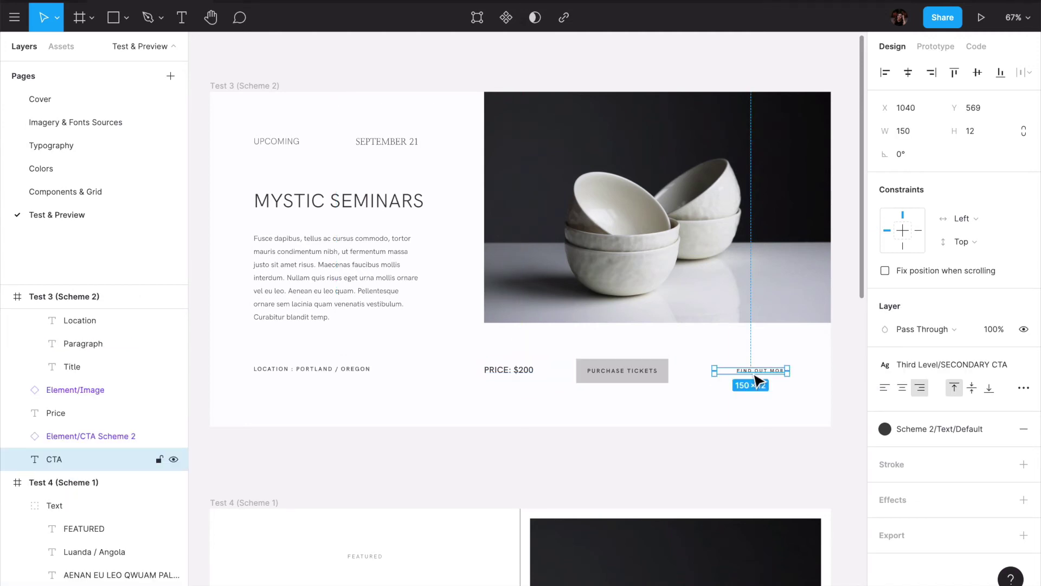
scroll(632, 216, "right", 3)
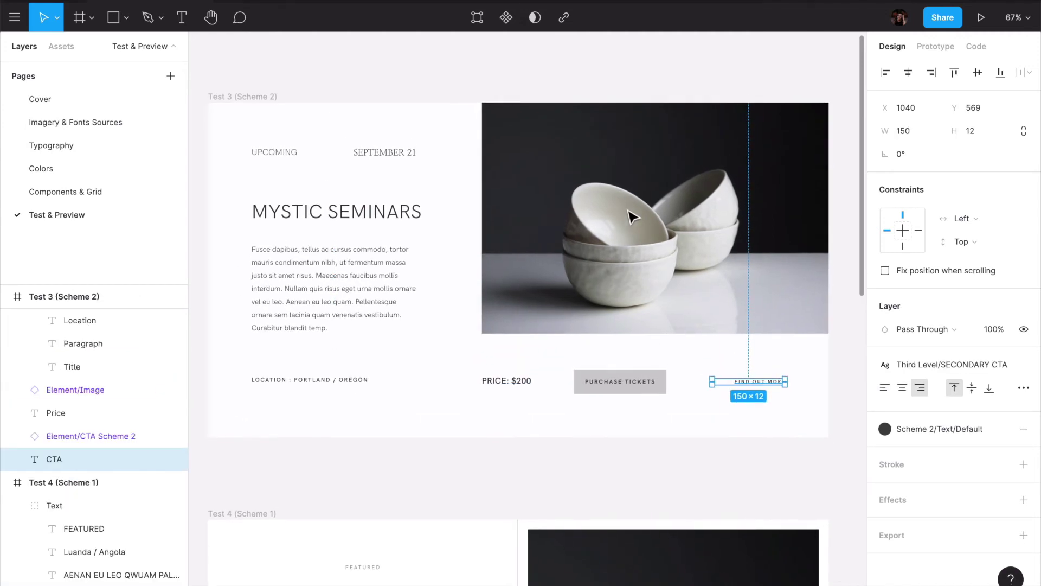
double_click(610, 382)
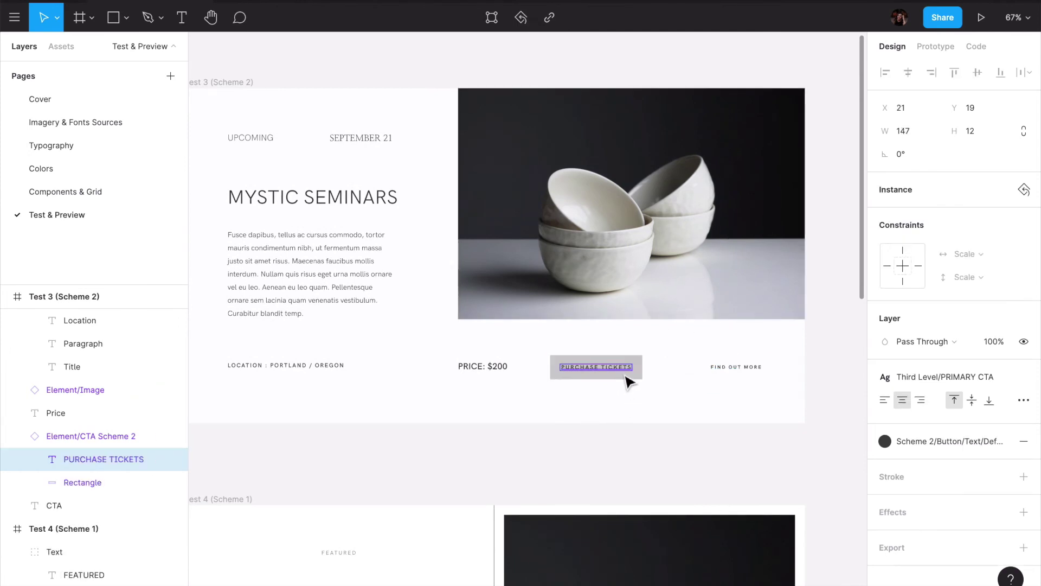
left_click(723, 368)
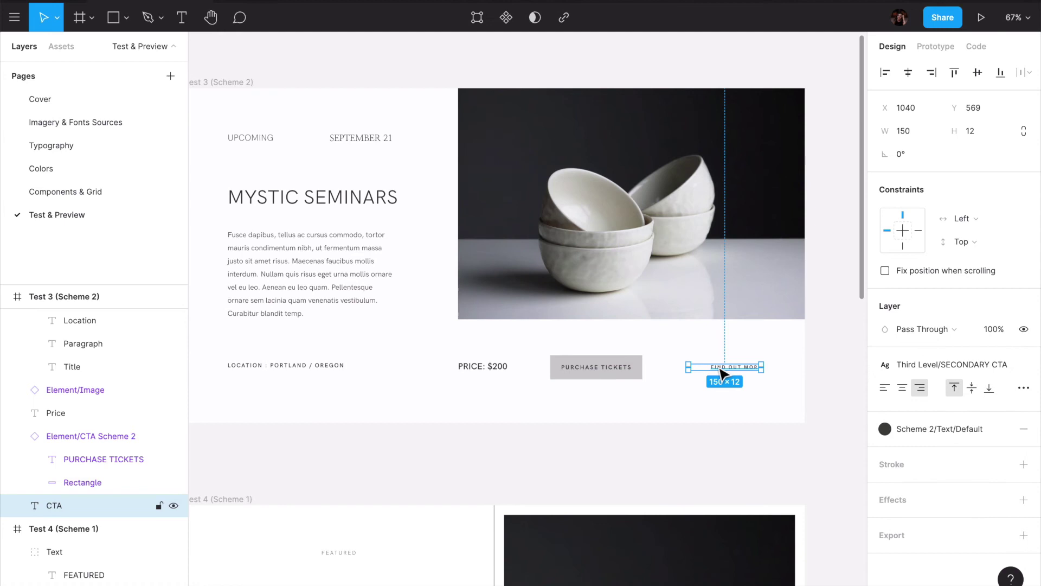
Inspect Test 5's PHOTOGRAPHY FOR THOSE MADLY IN LOVE overline, styled Third Level/OVERLINE 1.
left_click(690, 348)
scroll(693, 350, "up", 10)
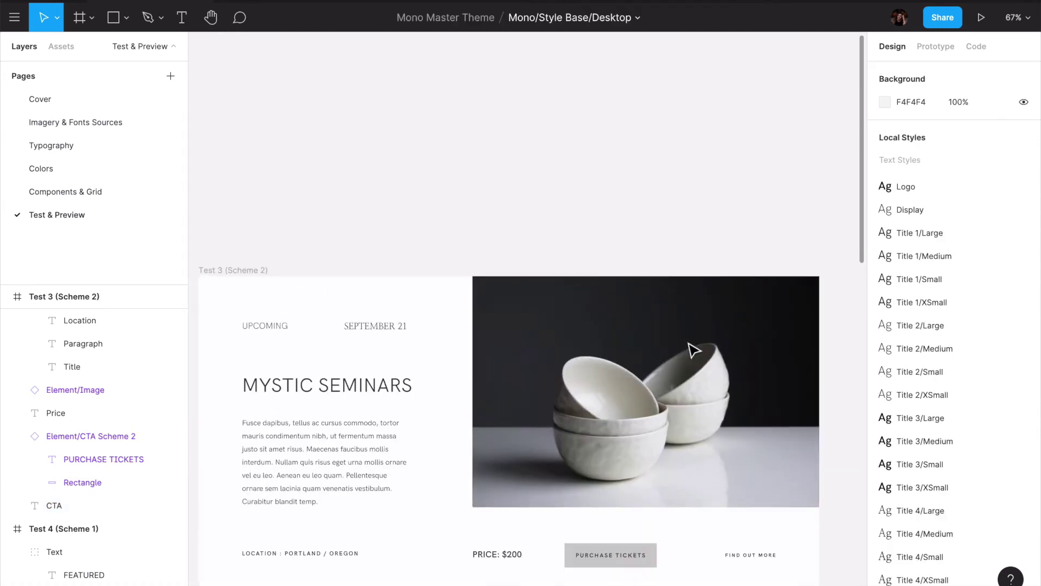
scroll(694, 349, "down", 3, "ctrl")
scroll(694, 350, "down", 10)
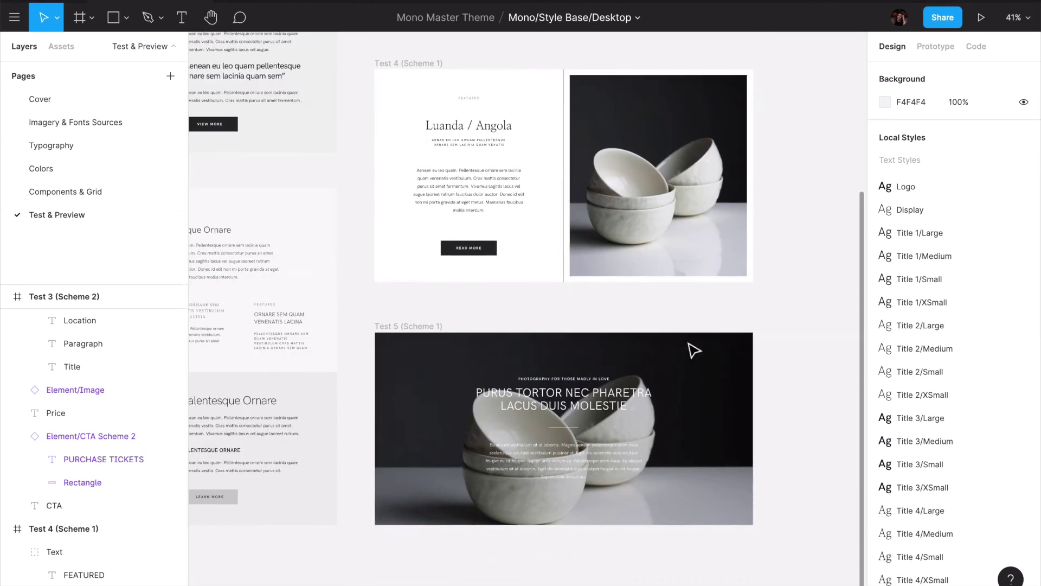
scroll(695, 350, "up", 5, "ctrl")
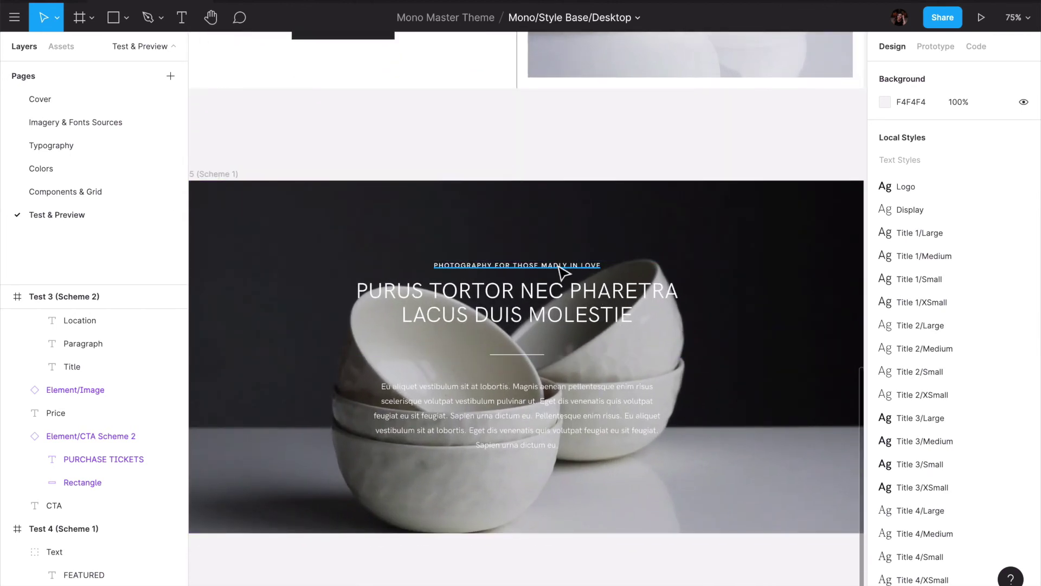
double_click(542, 265)
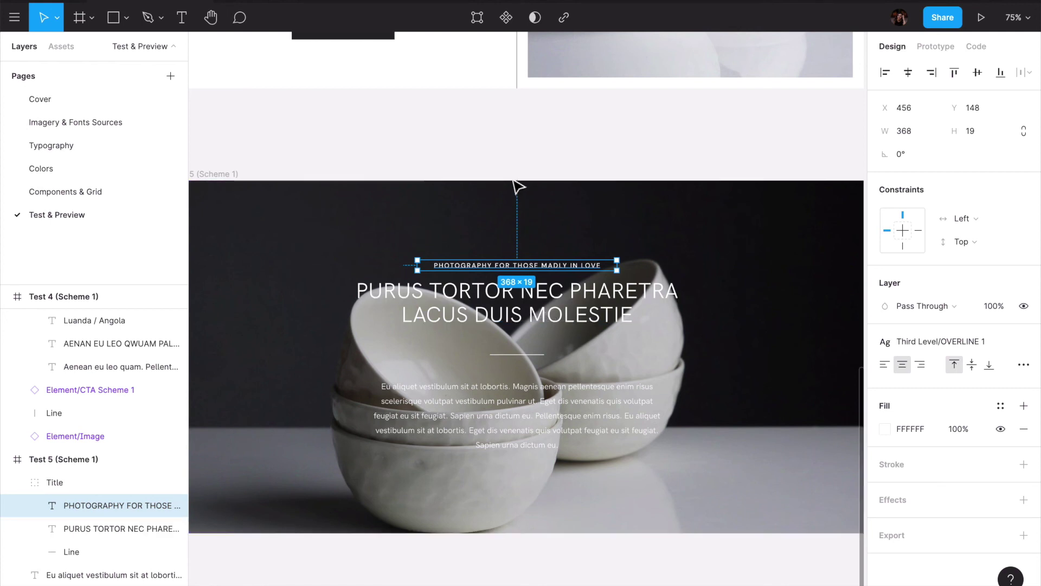
left_click(522, 160)
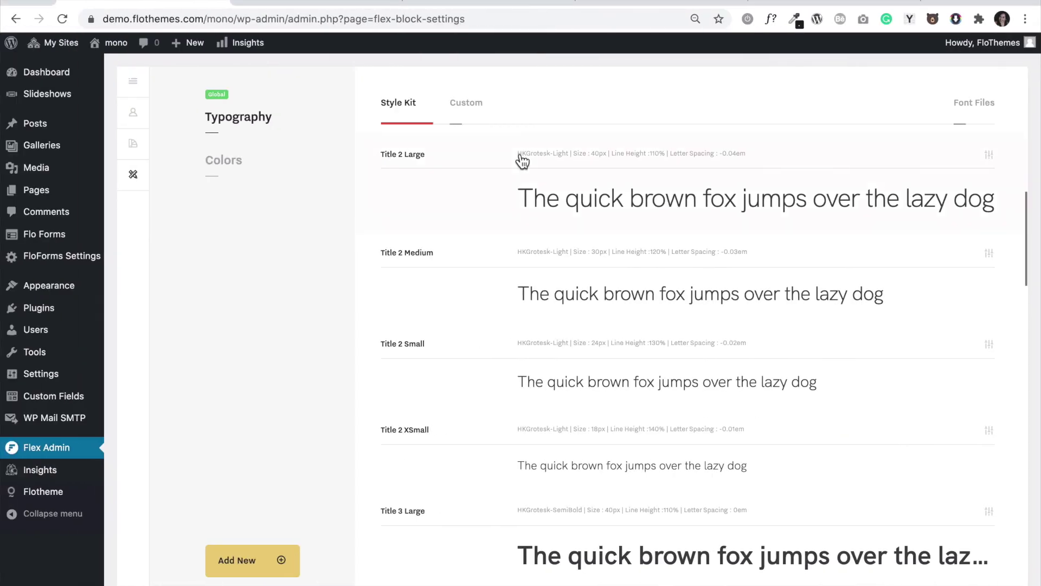
Open the Flex builder for the Upcoming Event page from its post editor.
left_click(308, 6)
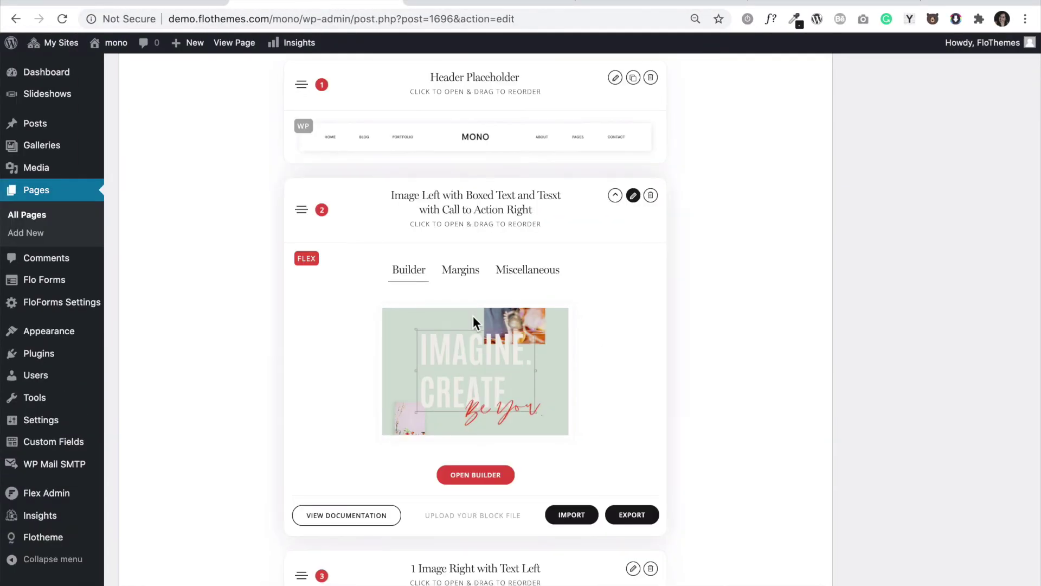
scroll(473, 317, "down", 2)
left_click(478, 427)
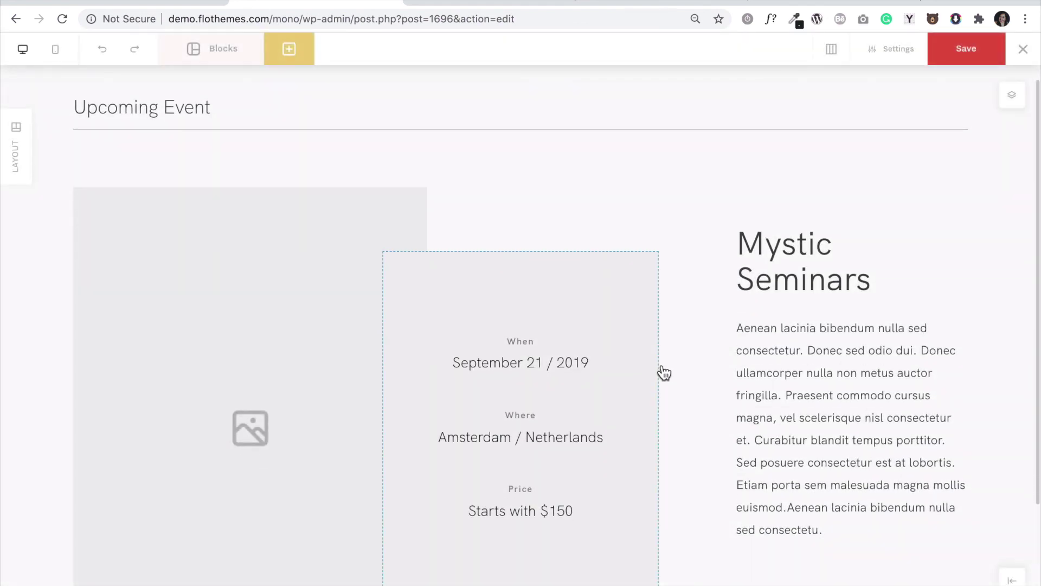
Open the Mystic Seminars title settings and keep its typography theme style as Title 1 Large.
left_click(812, 267)
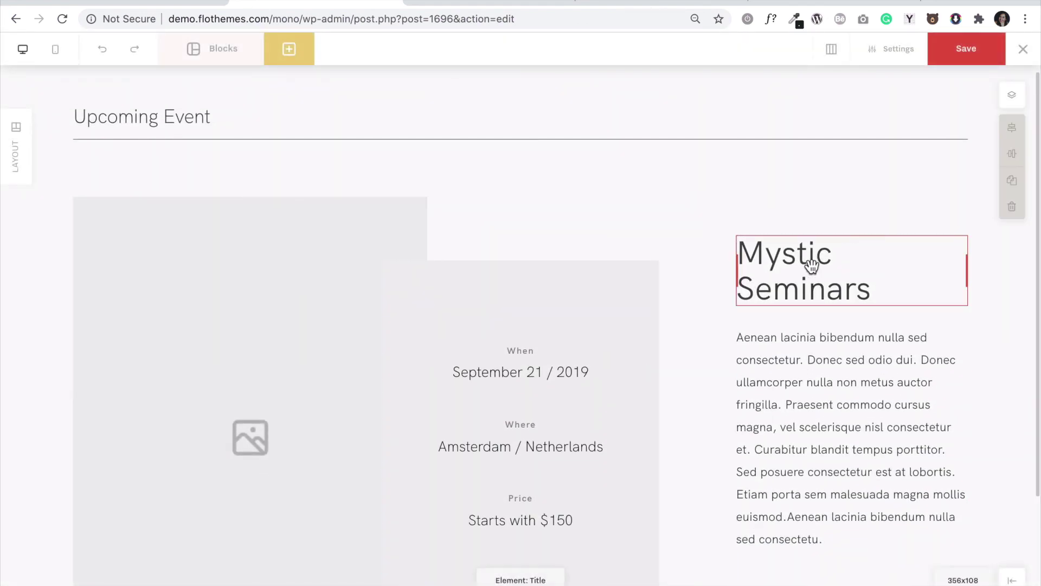
double_click(812, 267)
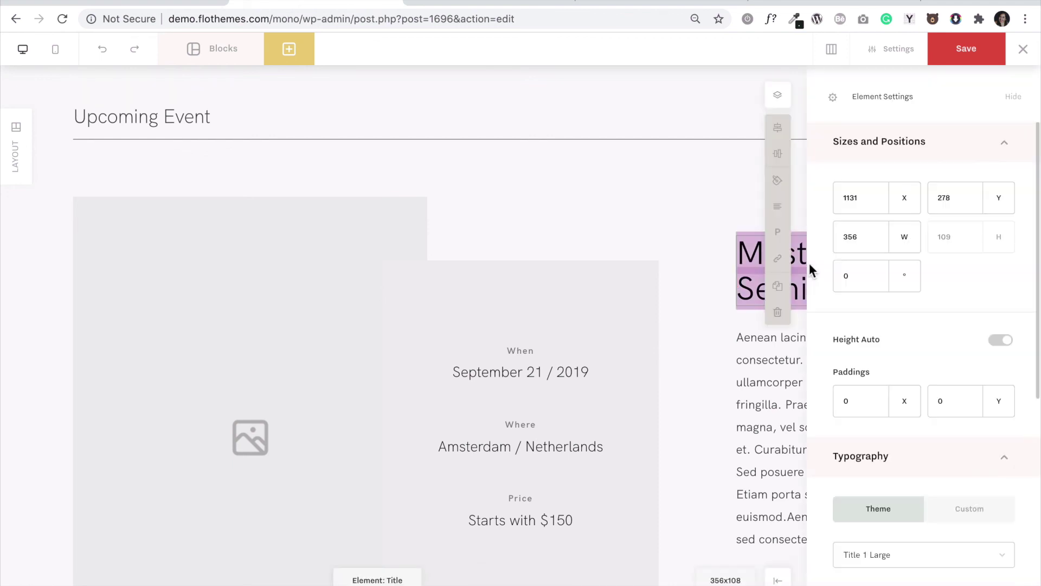
scroll(877, 360, "down", 2)
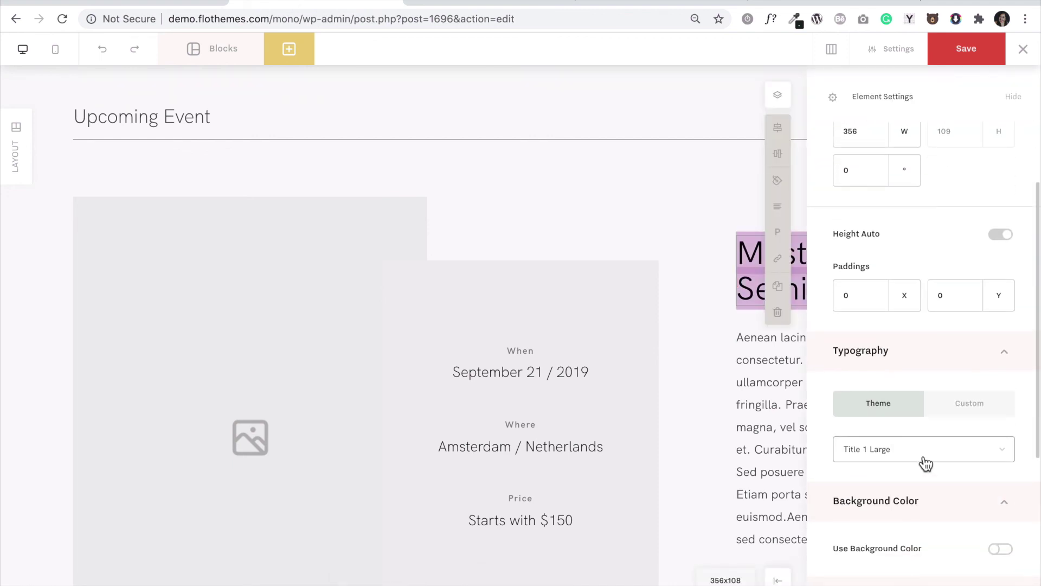
left_click(896, 459)
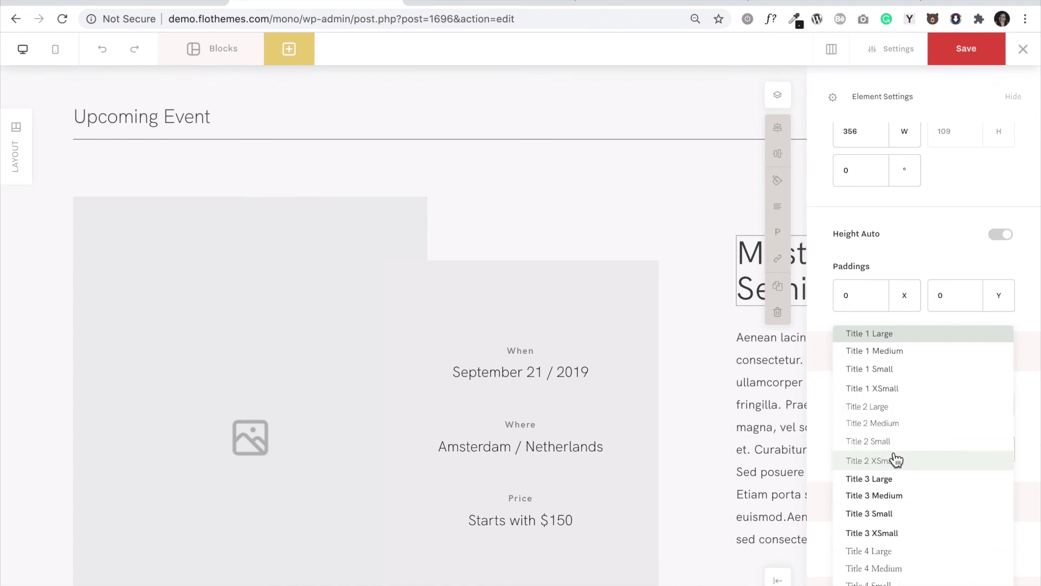
scroll(891, 529, "down", 5)
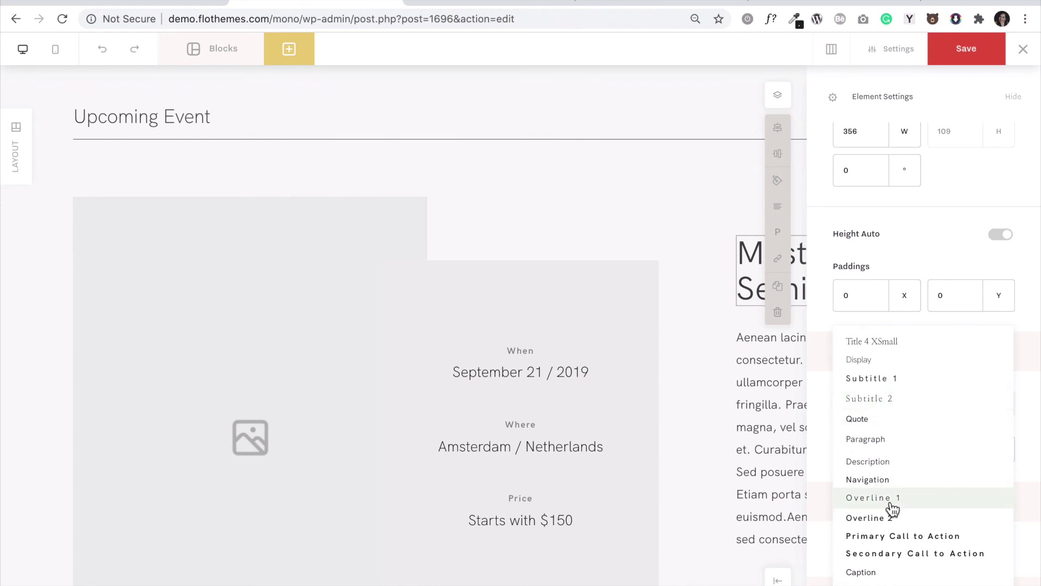
scroll(892, 510, "up", 5)
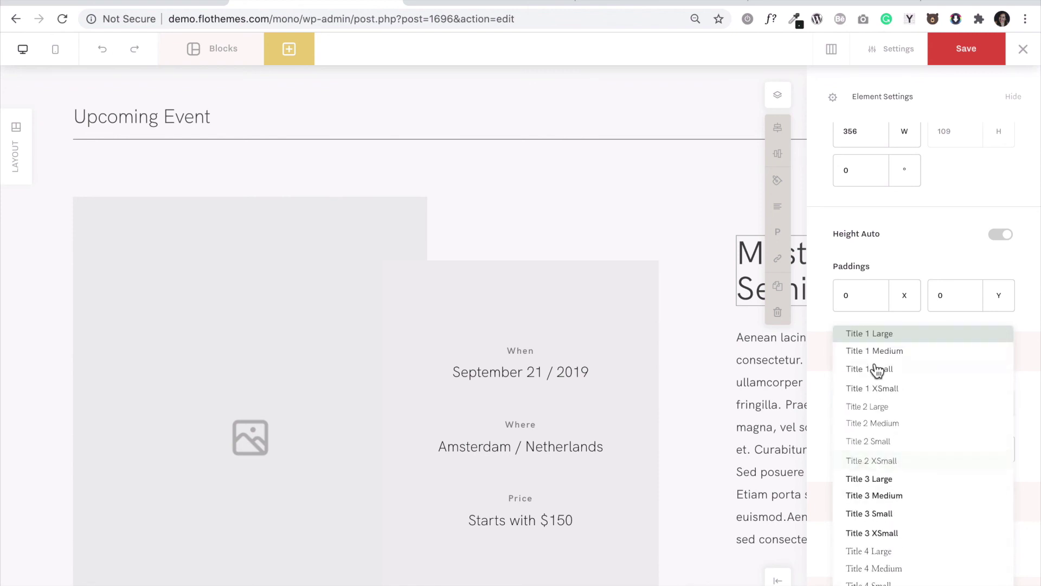
left_click(879, 334)
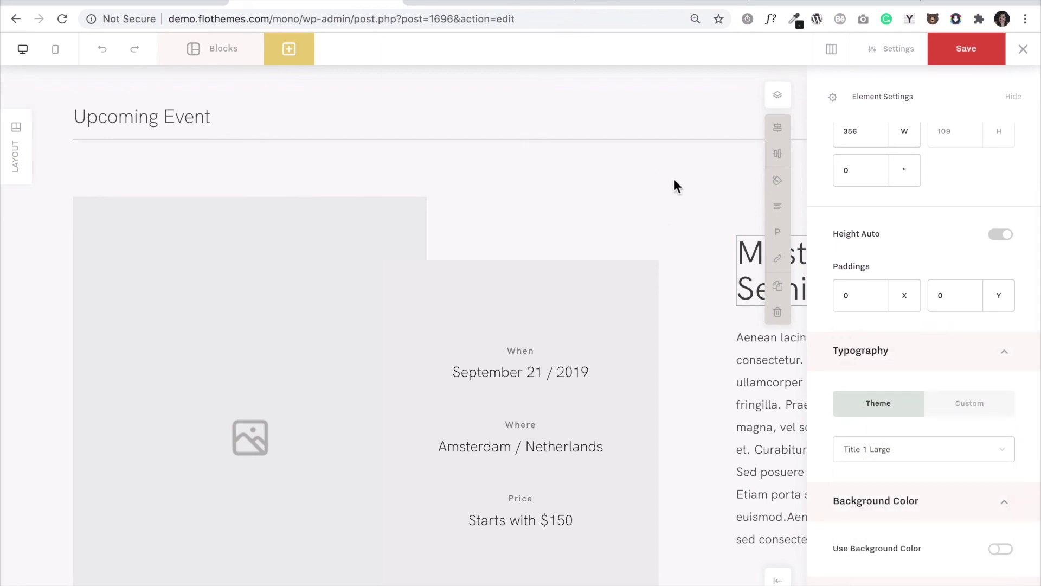